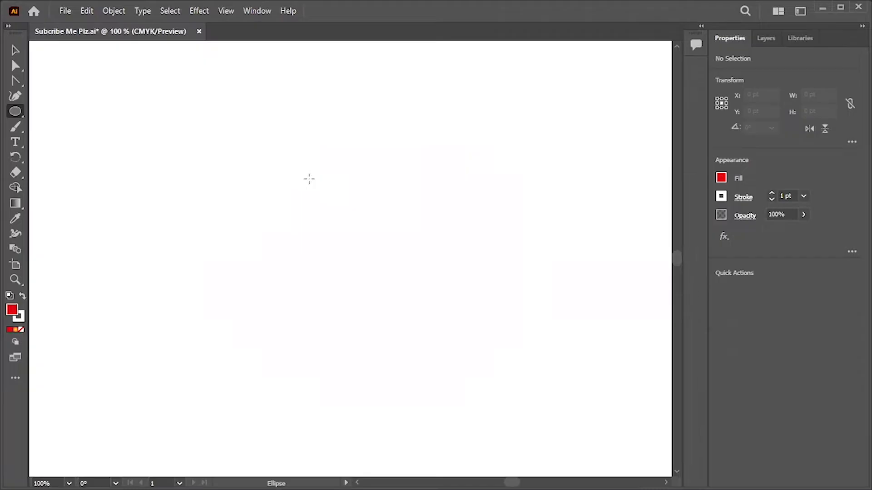
Draw a red ellipse about 48 by 58.5 pt and convert its top anchor to a corner point to form a petal
mouse_move(307, 166)
left_mouse_down()
mouse_move(334, 219)
mouse_move(348, 216)
left_mouse_up()
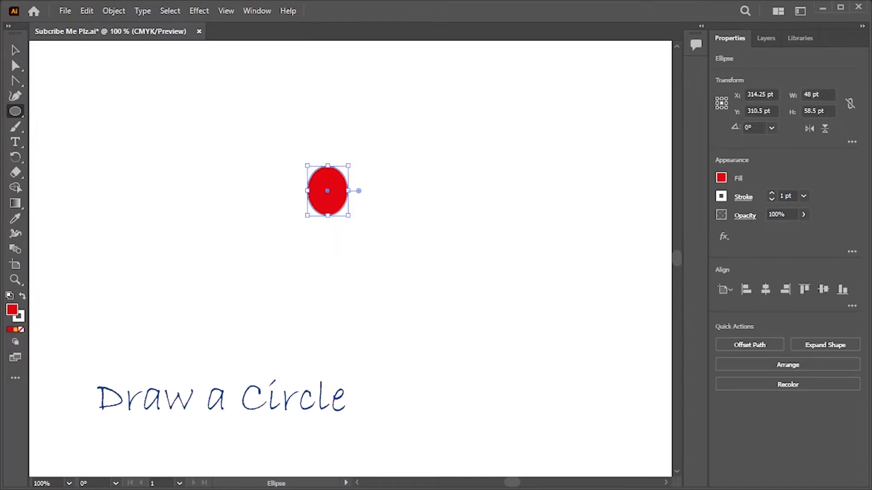
left_click(17, 81)
left_click(69, 84)
left_click(16, 81)
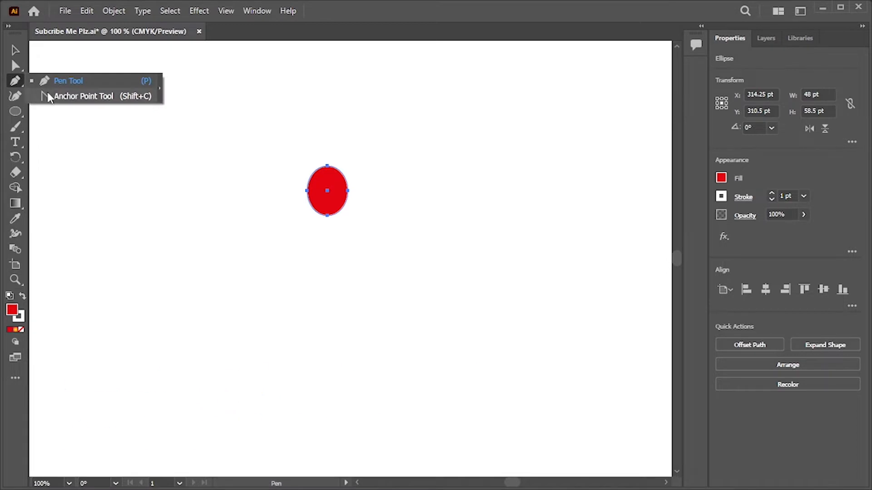
left_click(50, 98)
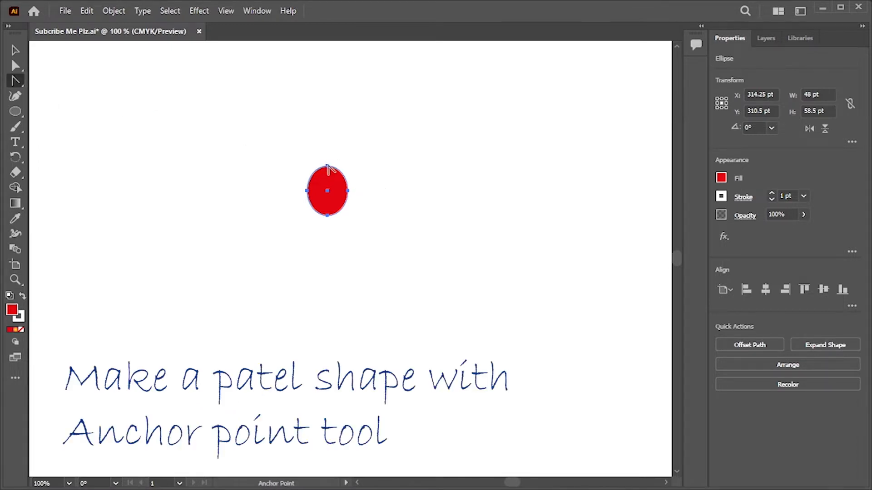
left_click(327, 166)
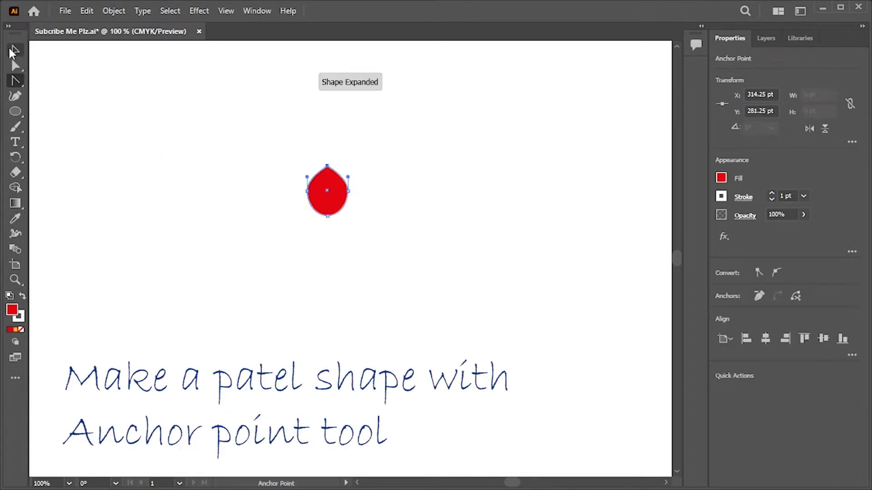
left_click(14, 51)
left_click(250, 116)
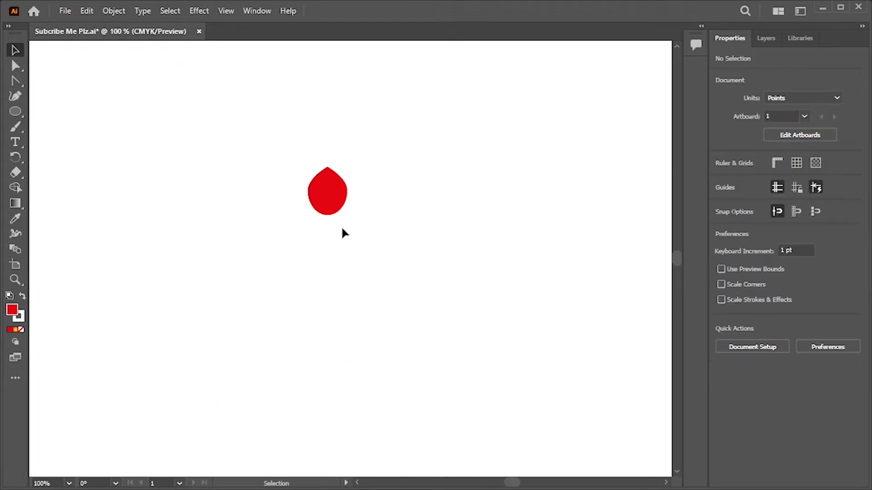
Fill the petal with the yellow-to-red gradient swatch and set its stroke to none
left_click(331, 197)
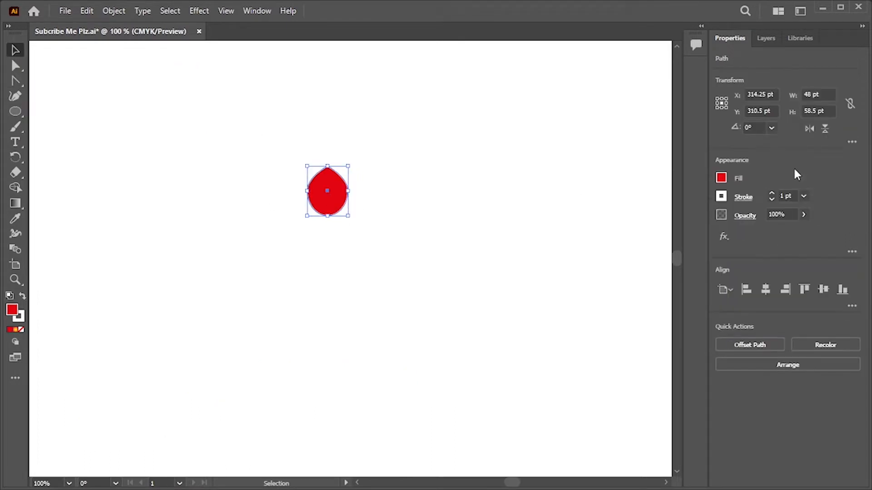
left_click(722, 179)
left_click(699, 241)
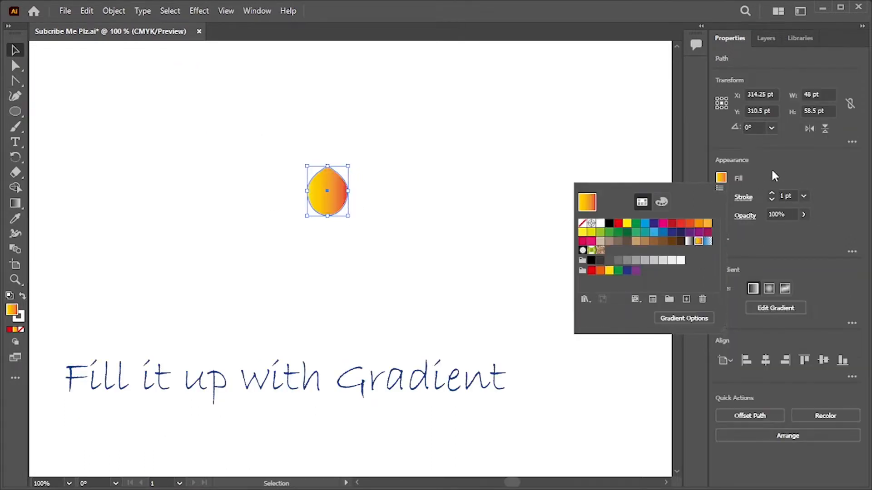
left_click(772, 171)
left_click(722, 197)
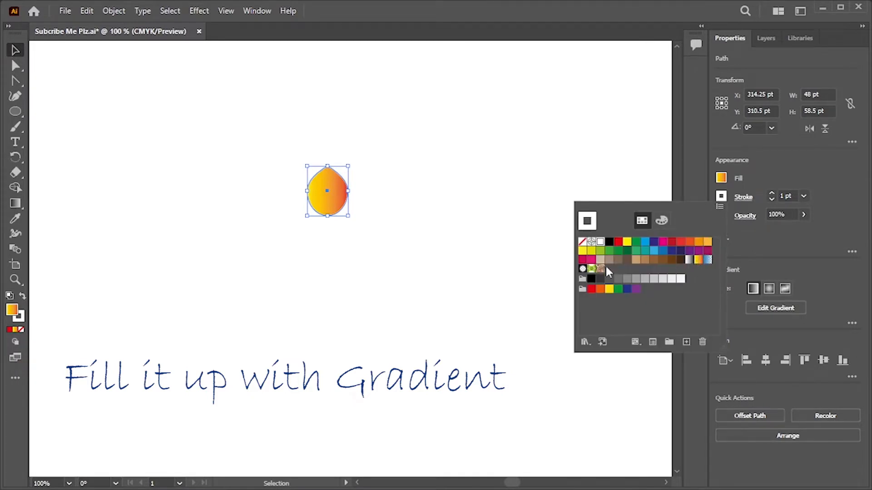
left_click(582, 242)
left_click(773, 168)
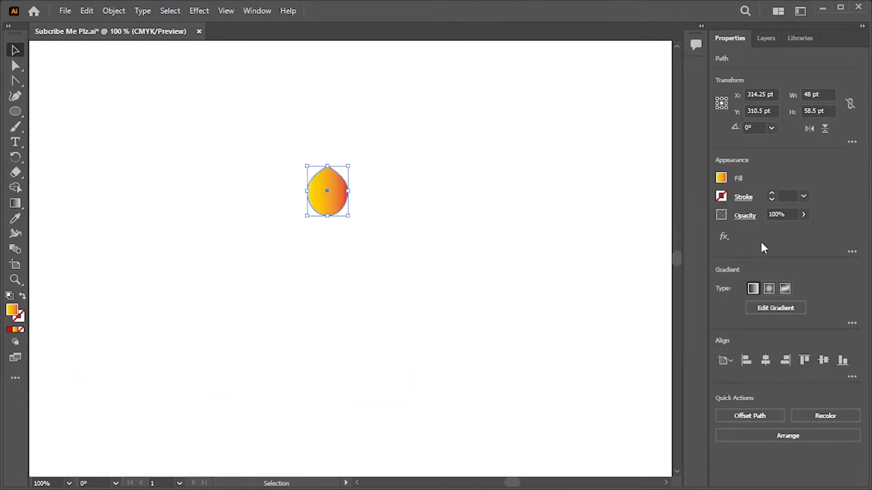
Make the petal's gradient radial and run it from just above the tip down to the base
left_click(768, 289)
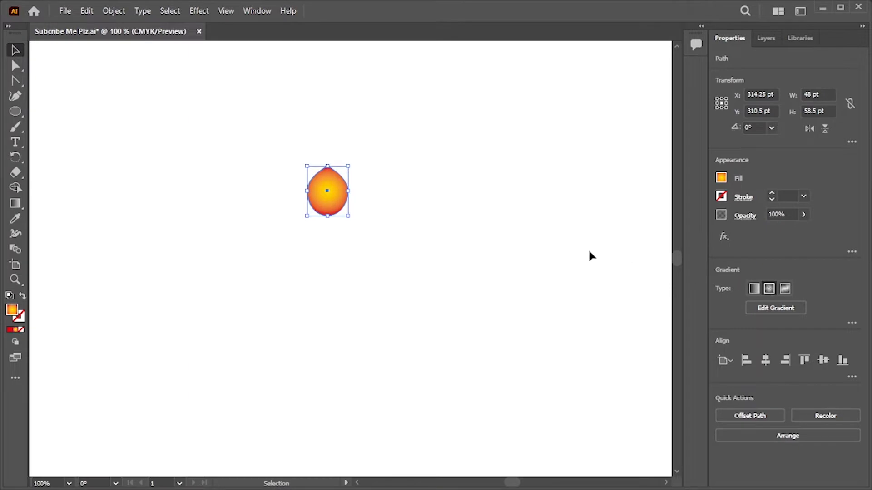
left_click(20, 204)
left_click_drag(325, 152, 324, 214)
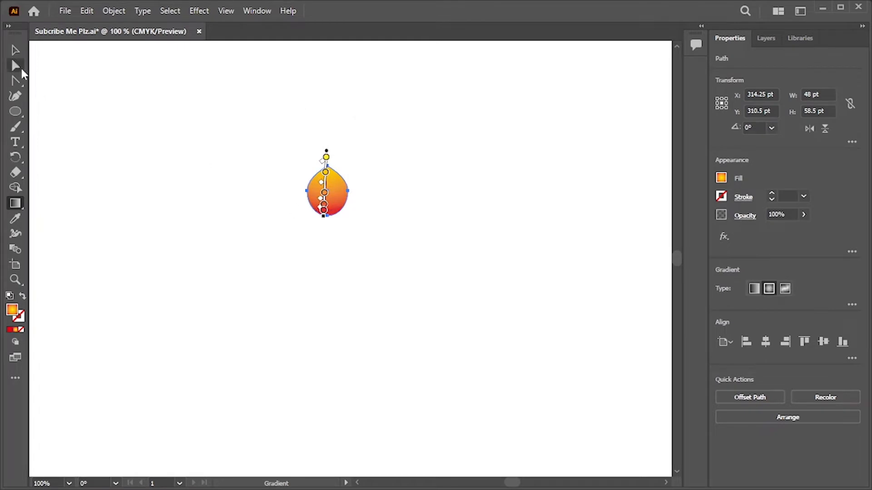
left_click(15, 50)
left_click(165, 130)
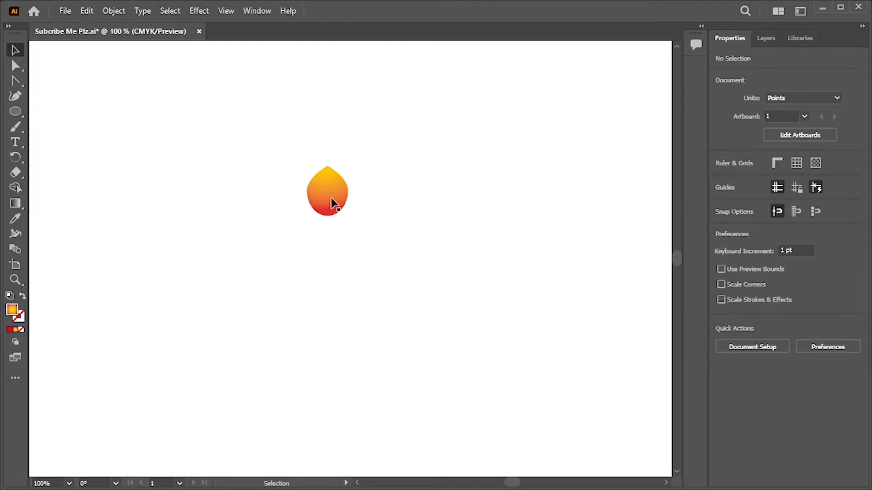
Draw a circle about 101 pt in diameter directly below the petal, with no fill or stroke
left_click(339, 212)
left_click_drag(18, 110, 50, 124)
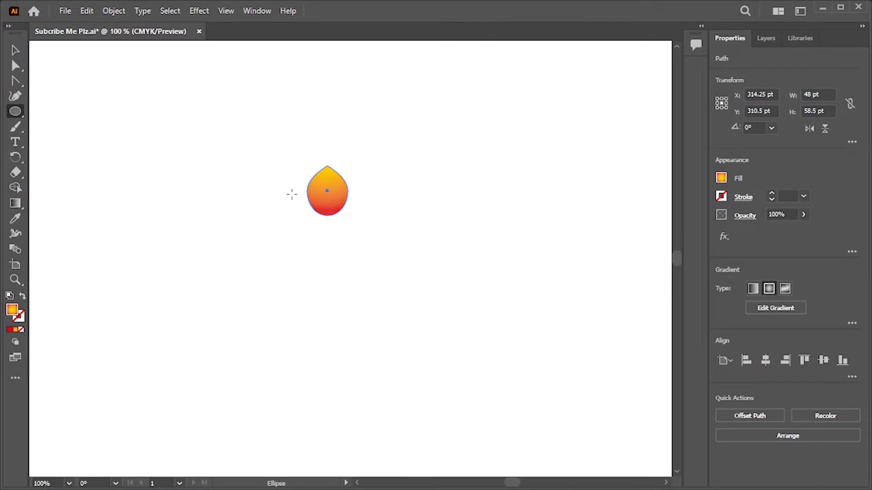
mouse_move(288, 195)
left_mouse_down()
mouse_move(368, 291)
mouse_move(336, 293)
mouse_move(343, 300)
left_mouse_up()
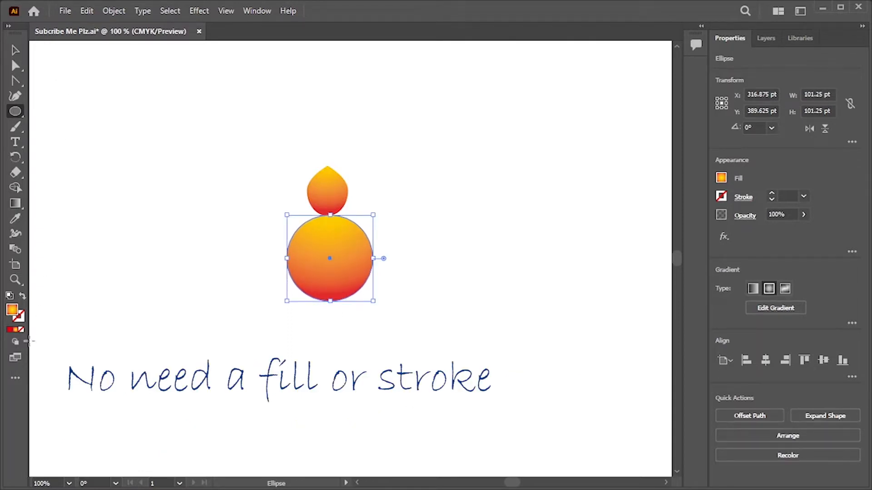
left_click(21, 330)
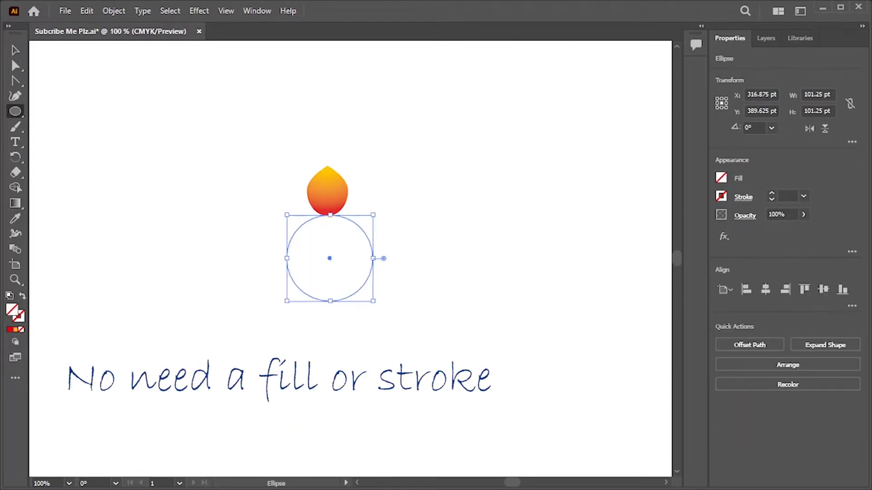
Align the petal and the circle on their horizontal centres and group them
left_click(15, 50)
left_click_drag(259, 115, 355, 278)
left_click(765, 291)
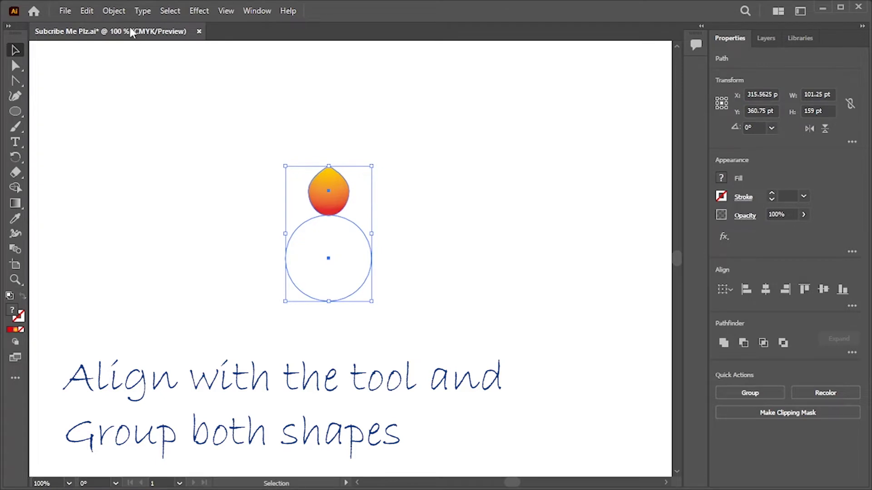
left_click(119, 13)
left_click(164, 66)
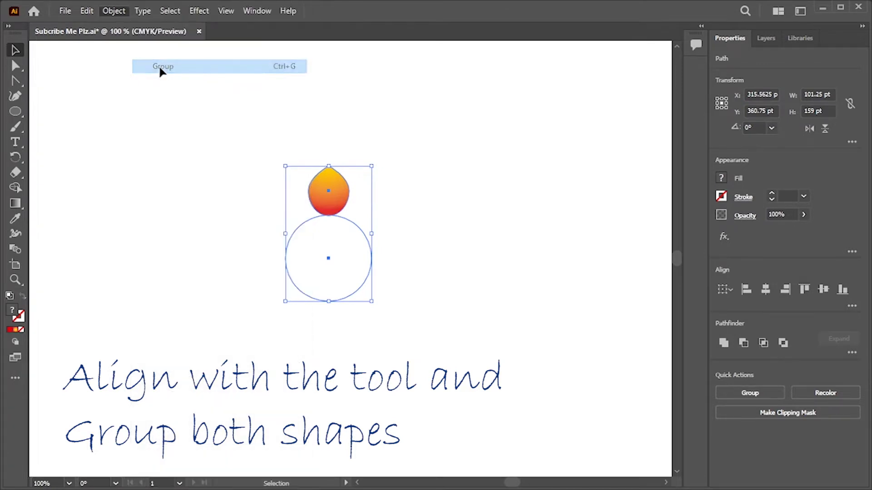
Start a Transform effect on the group with 7 copies and a rotation angle of 360/8 degrees
left_click(200, 11)
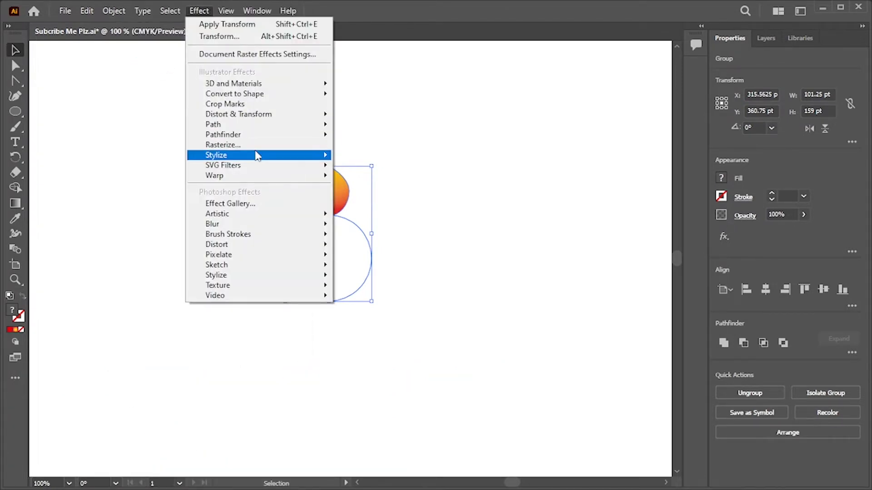
mouse_move(279, 117)
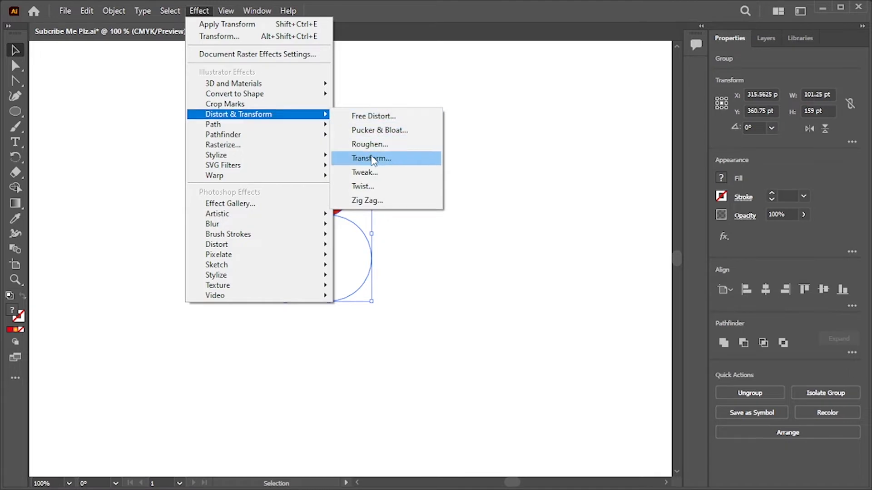
left_click(372, 159)
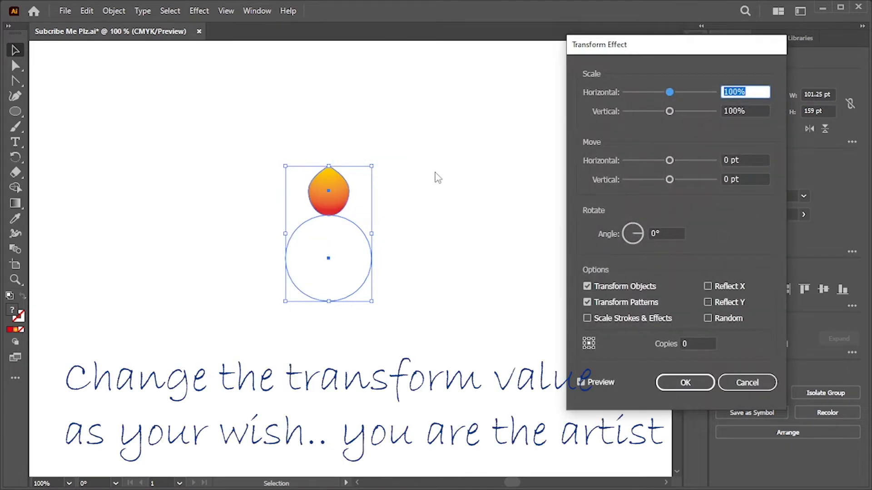
double_click(692, 344)
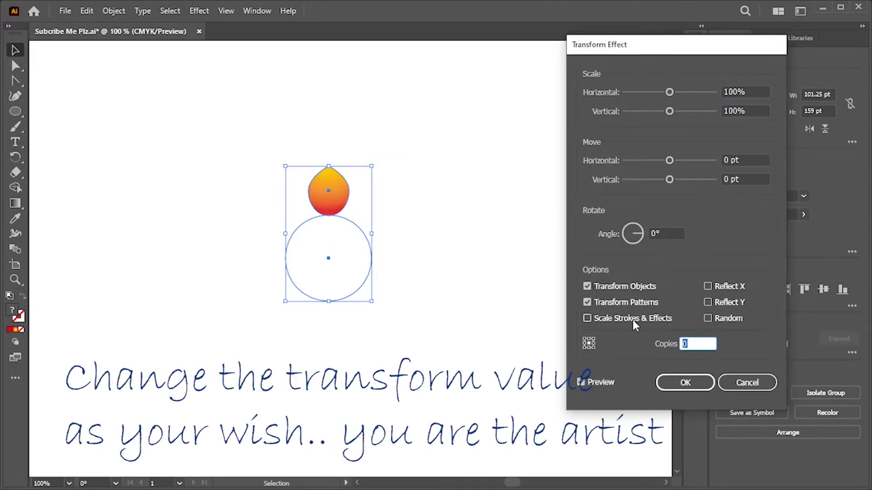
type("8")
key("BackSpace")
type("7")
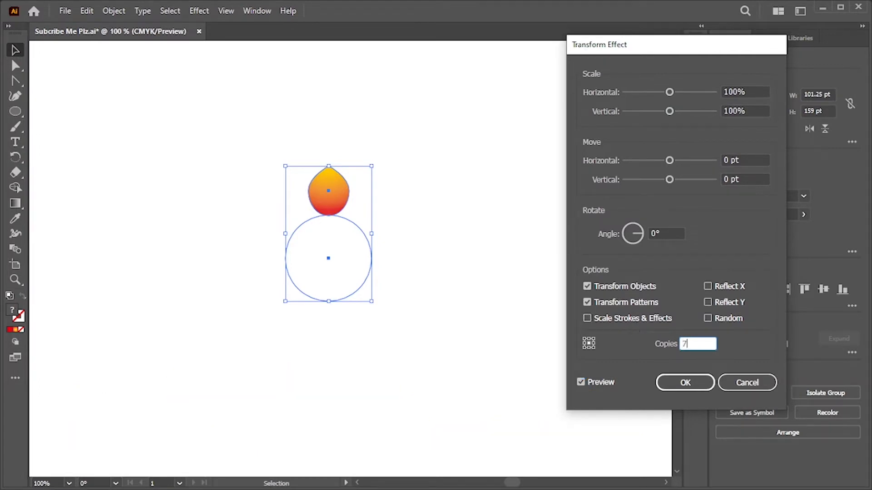
double_click(650, 233)
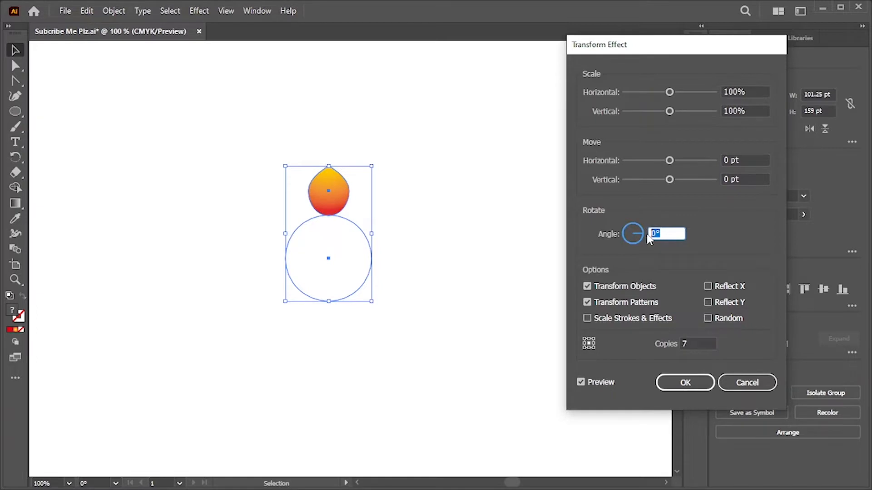
type("360/8")
key("Tab")
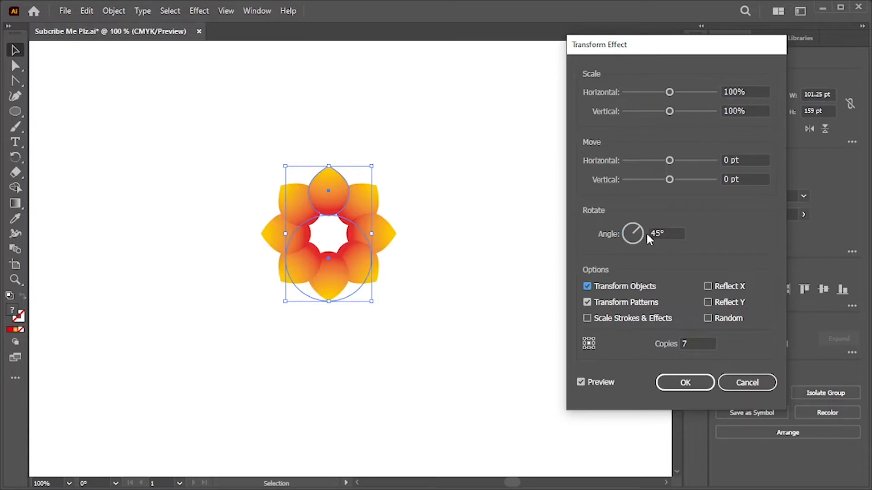
Set the Transform effect to 5 copies with an angle of 360/6 degrees and apply it
left_click_drag(691, 344, 652, 345)
type("5")
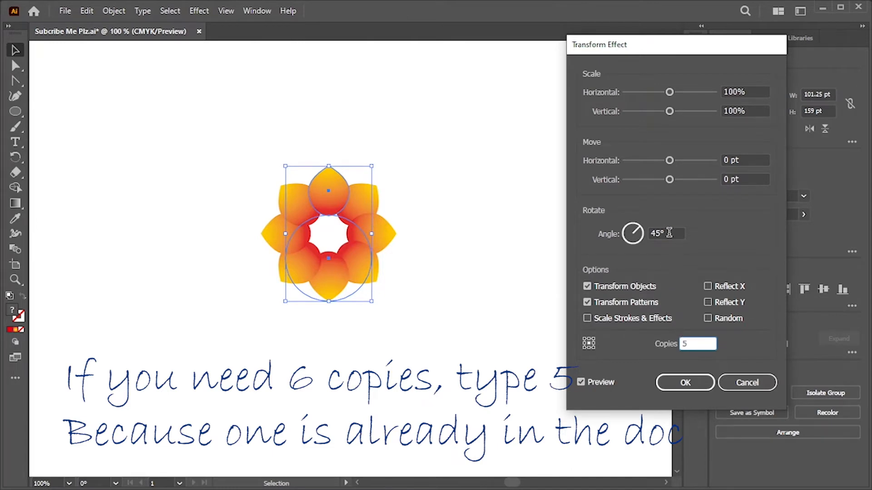
left_click_drag(670, 232, 612, 249)
type("360")
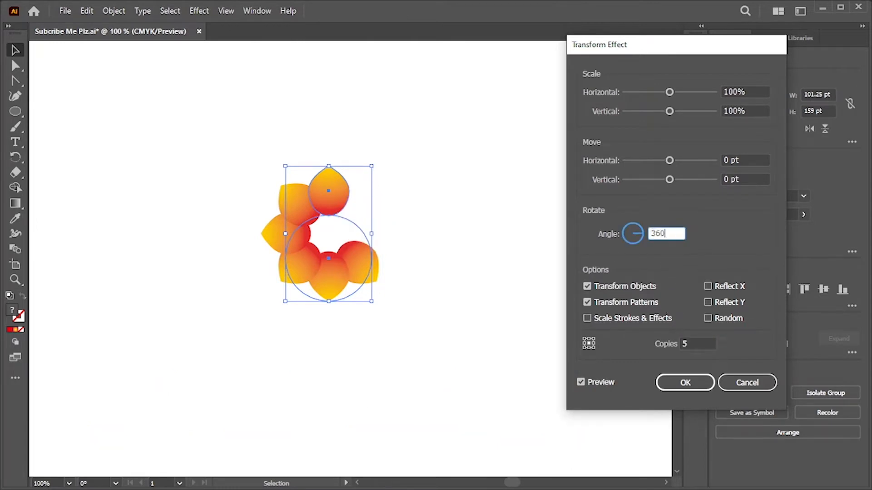
type("/6")
key("Tab")
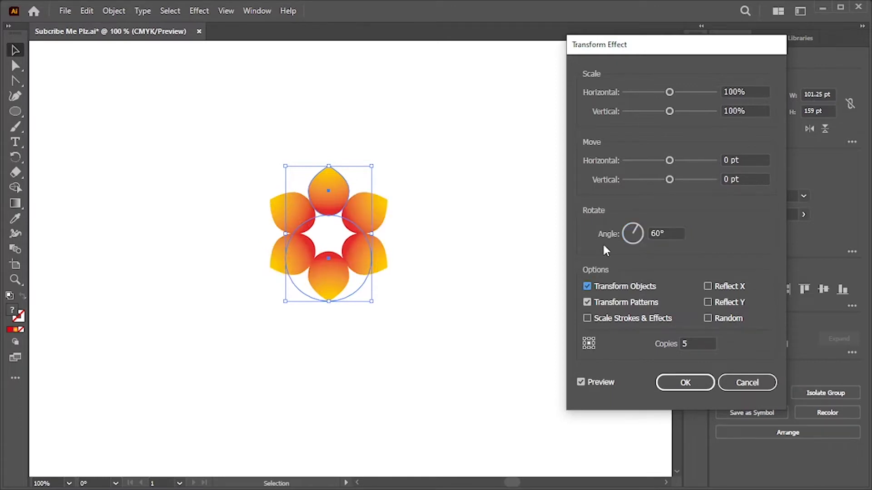
left_click(676, 384)
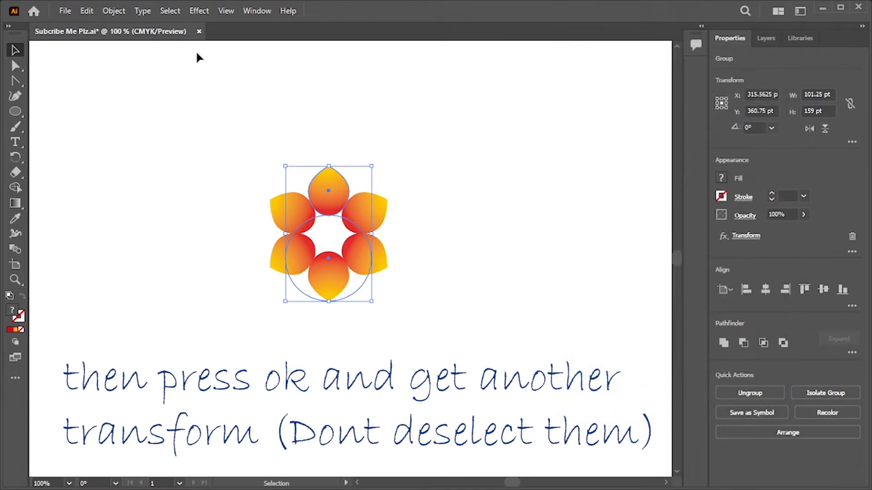
Add a second Transform effect to the group as a new instance and set it to 6 copies
left_click(202, 11)
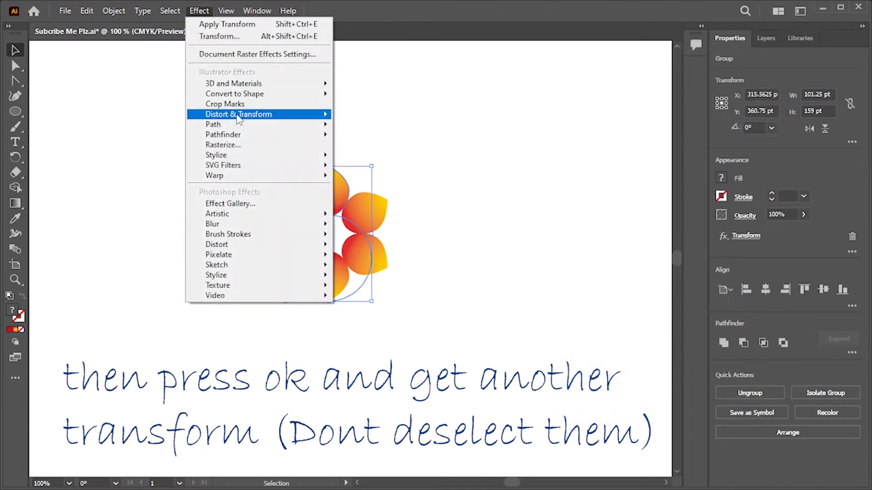
mouse_move(243, 117)
left_click(371, 158)
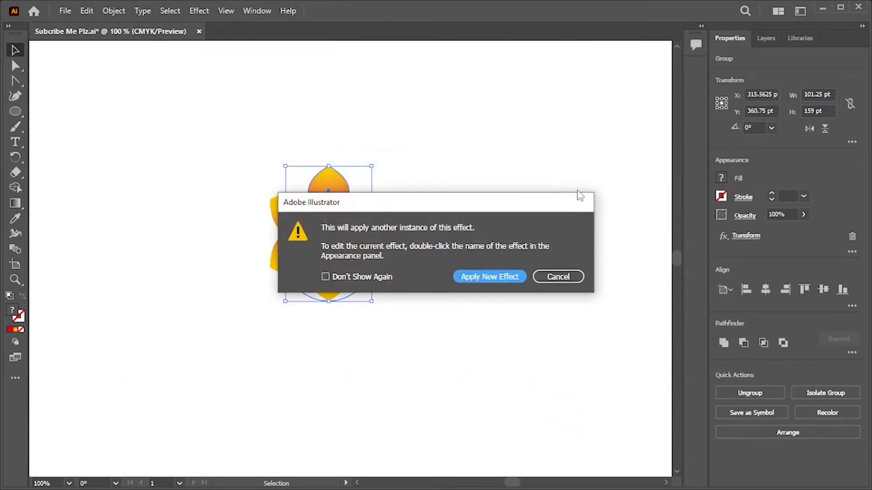
left_click(485, 276)
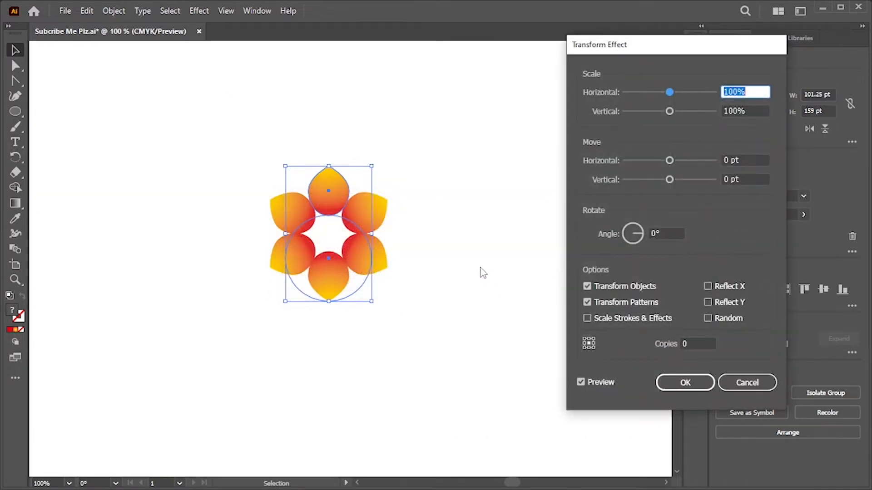
left_click(686, 343)
type("6")
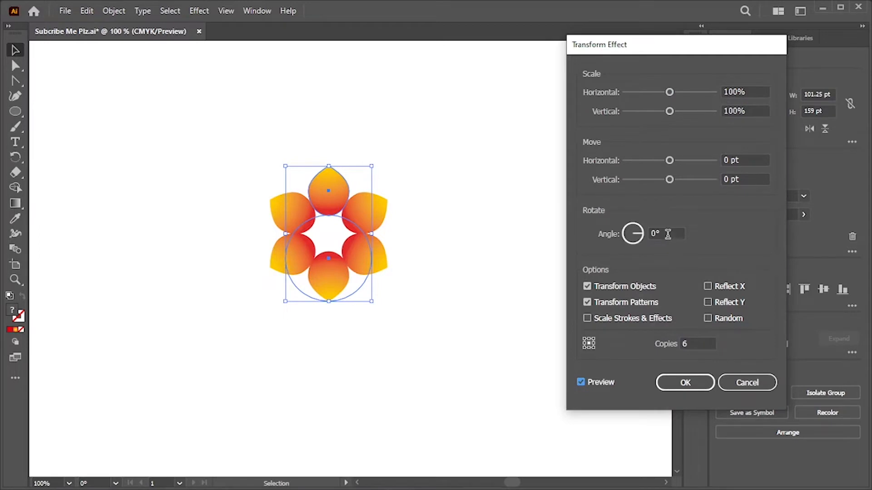
Set the rotation angle of the second Transform effect to 30 degrees
left_click(667, 234)
key("Up")
key("Up")
key("Up")
key("Up")
key("Up")
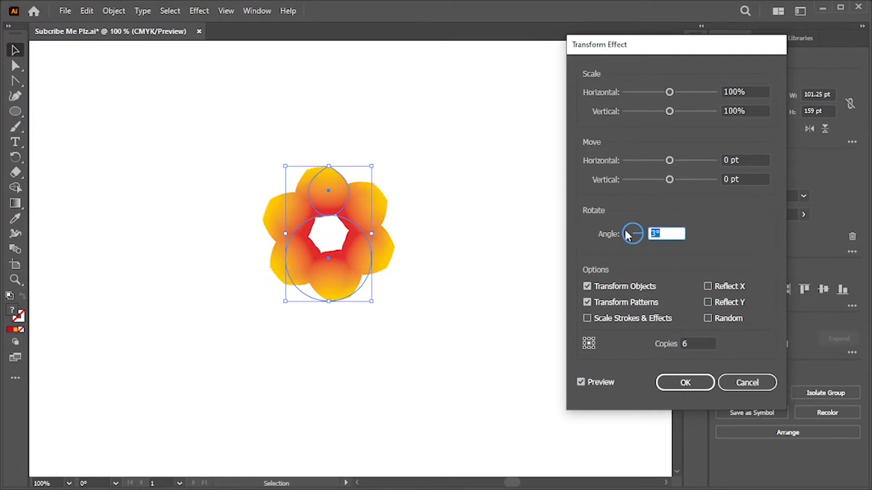
key("Up")
key("Up")
key("Up")
key("Up")
key("Up")
key("Up")
key("Up")
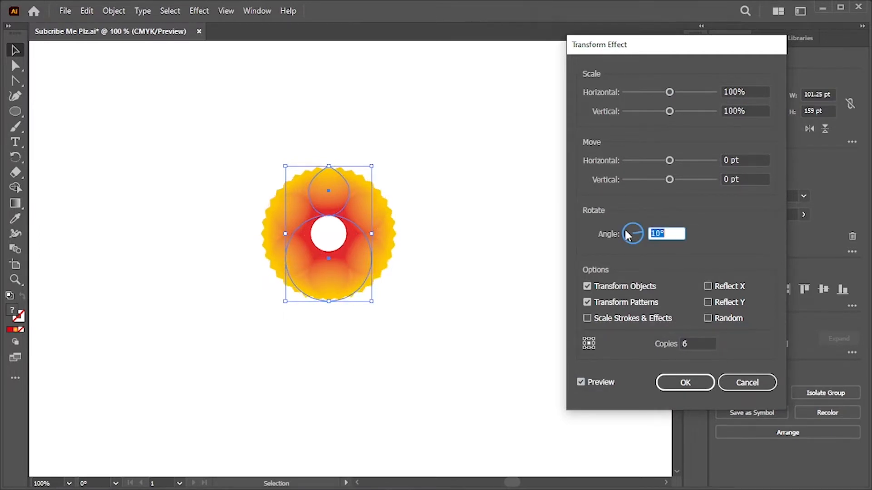
key("Up")
key("Up")
key("Up")
key("Up")
key("Up")
key("Up")
key("Up")
key("Up")
key("Up")
key("Up")
key("Up")
key("Up")
key("Up")
key("Up")
key("Up")
key("Up")
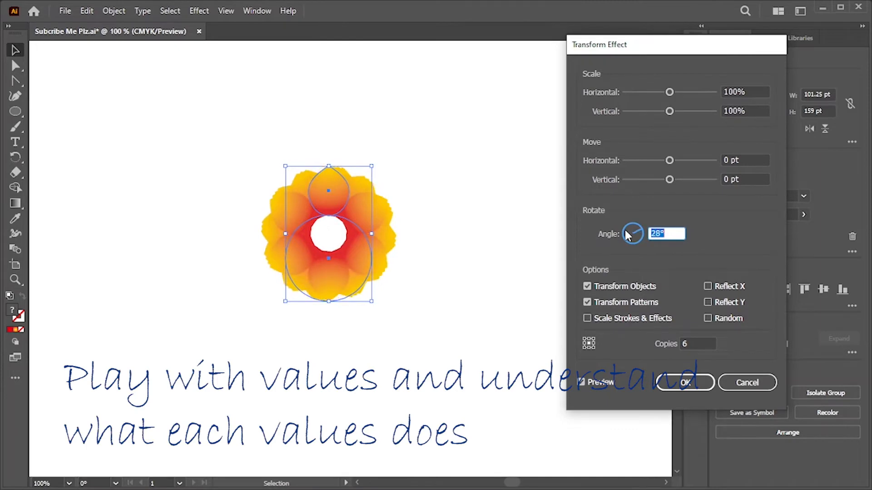
key("Up")
key("Up")
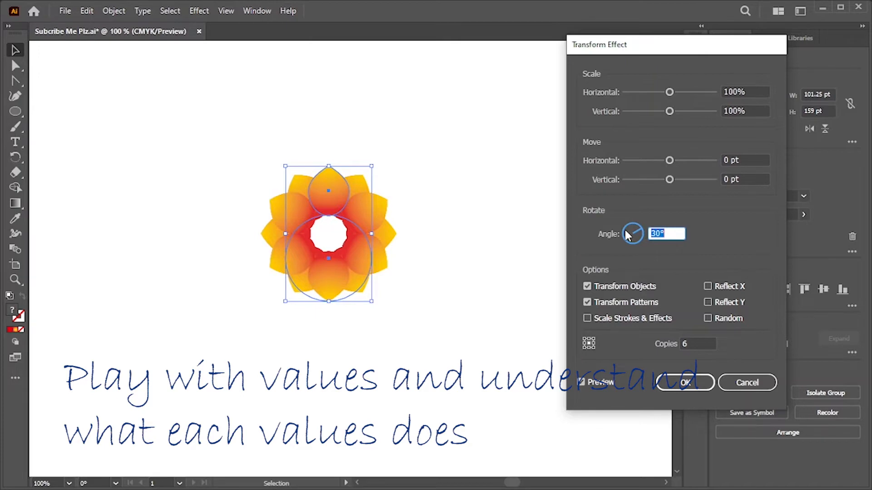
Set the horizontal and vertical scale of the second Transform effect to 105%
left_click(751, 91)
type("105")
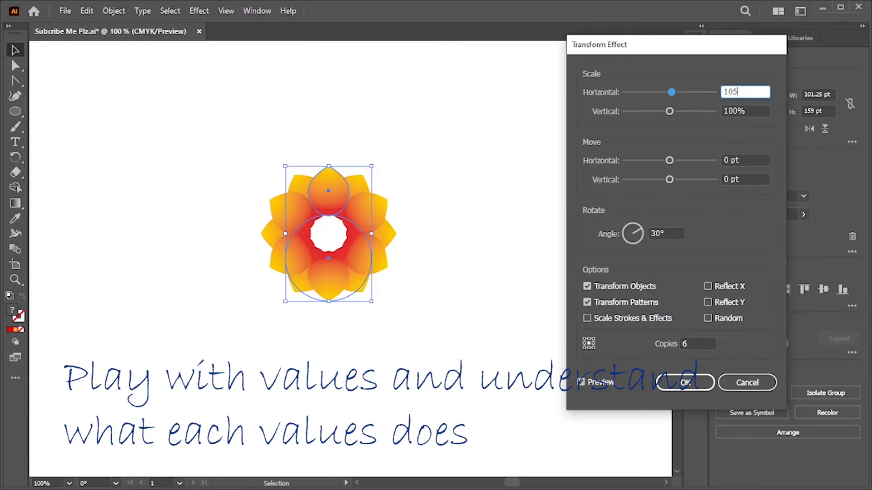
key("Tab")
type("105")
key("Tab")
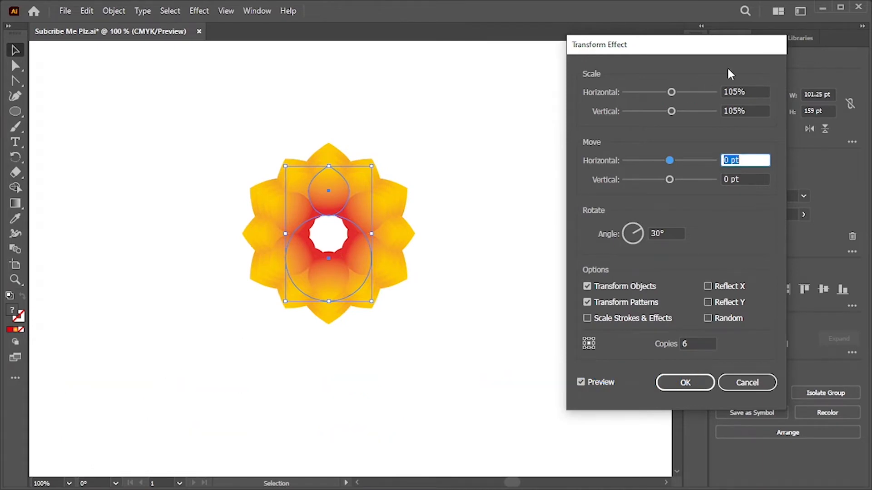
Set the horizontal and vertical scale of the Transform effect to 110% and apply it
left_click(752, 91)
type("110")
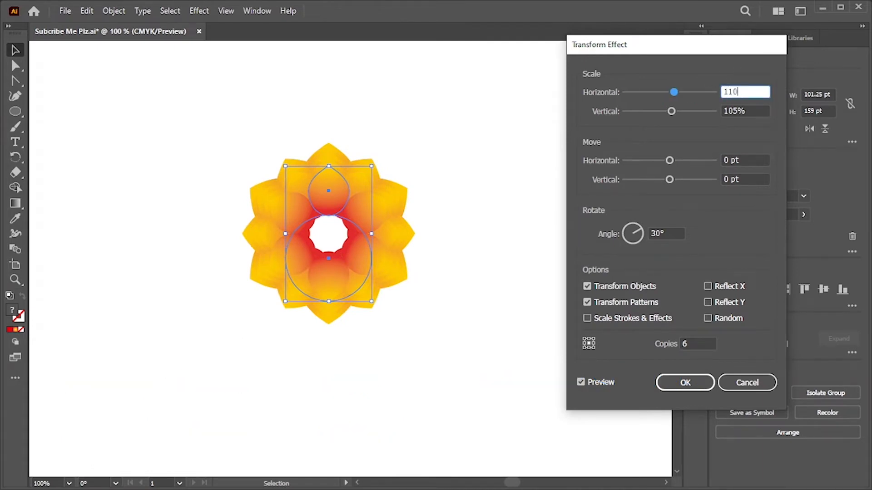
key("Tab")
type("110")
key("Tab")
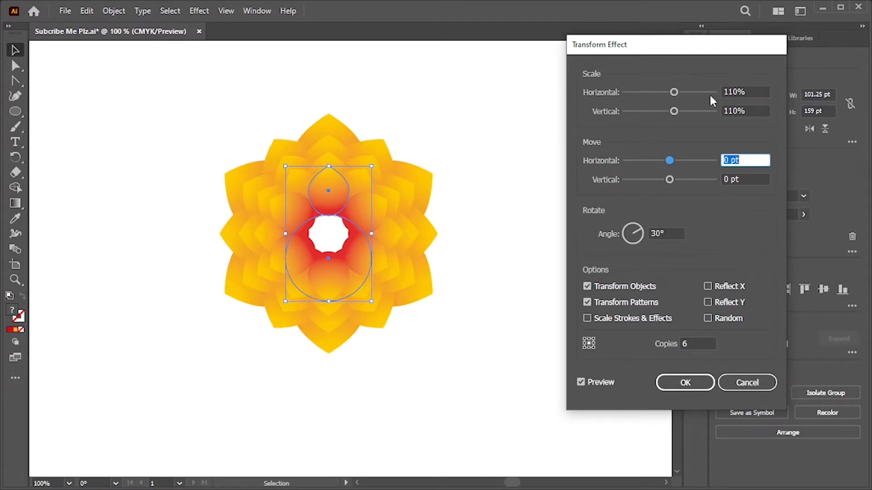
left_click(683, 387)
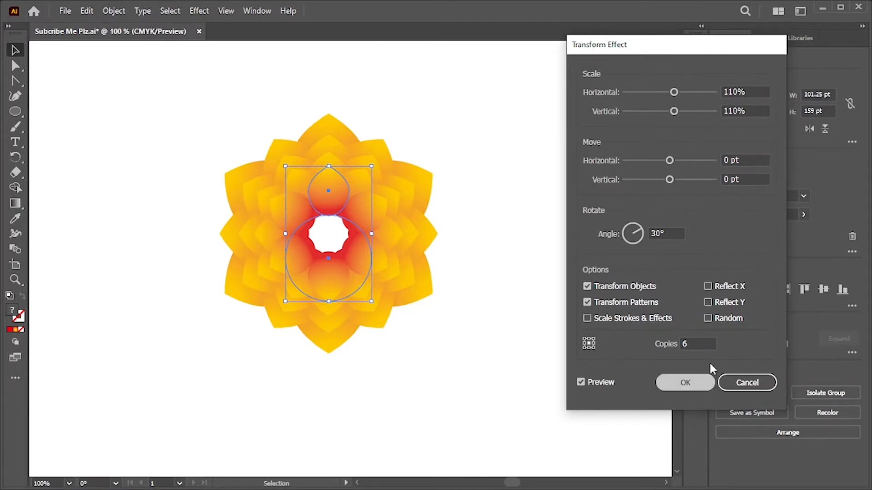
Display the group's full appearance and inspect the second Transform effect's settings without changing them
key("a")
key("ctrl+plus")
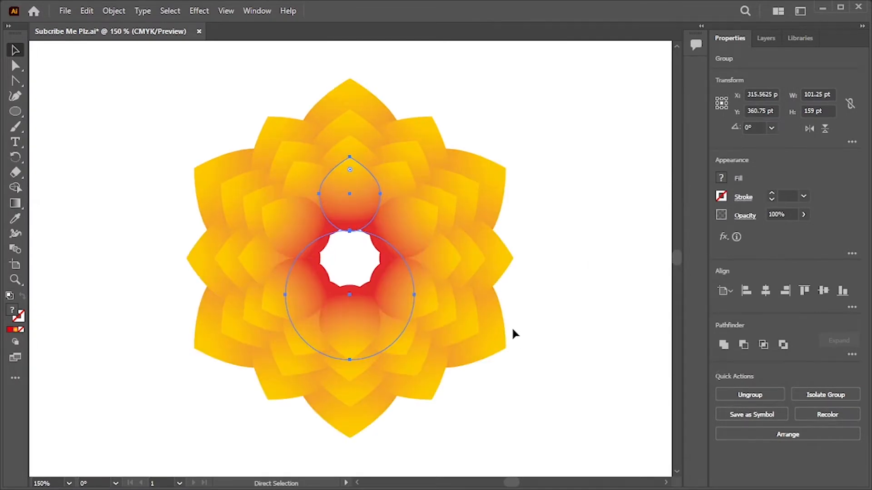
key("v")
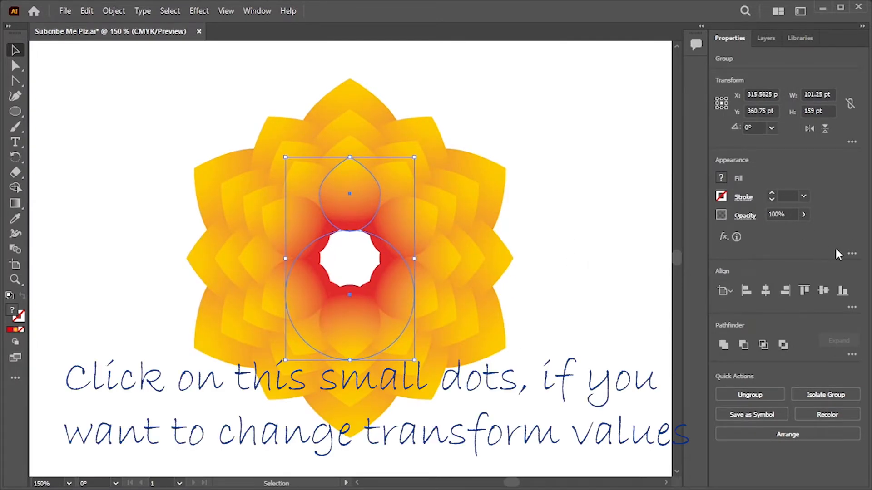
left_click(852, 253)
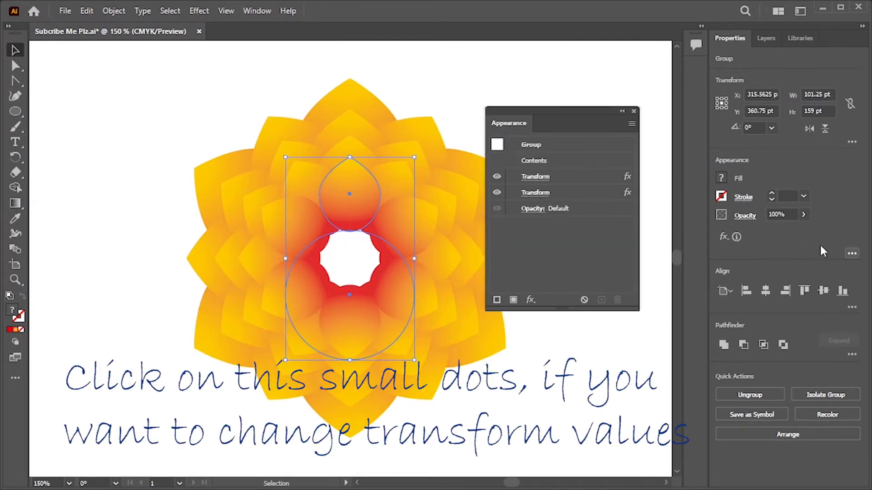
left_click(536, 193)
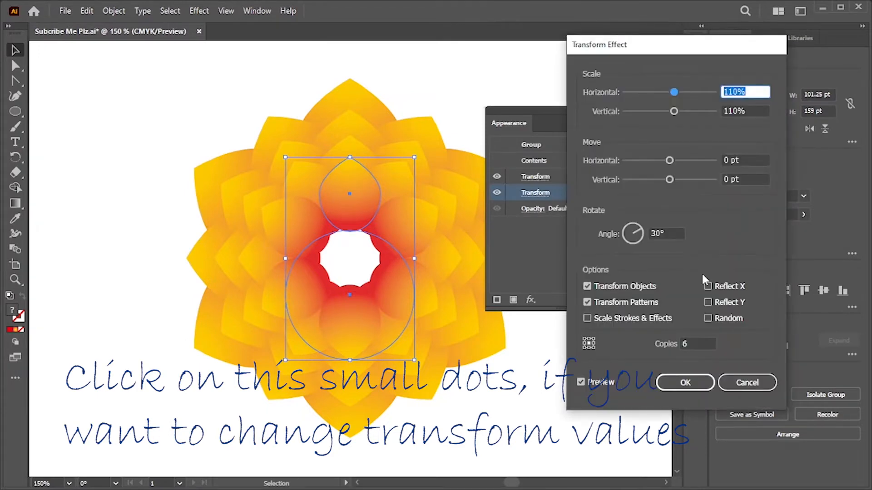
left_click(747, 383)
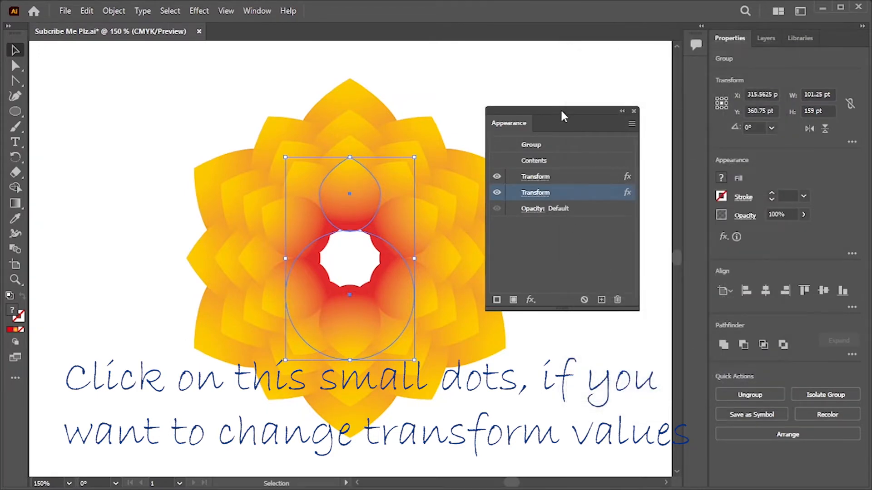
left_click_drag(562, 116, 624, 116)
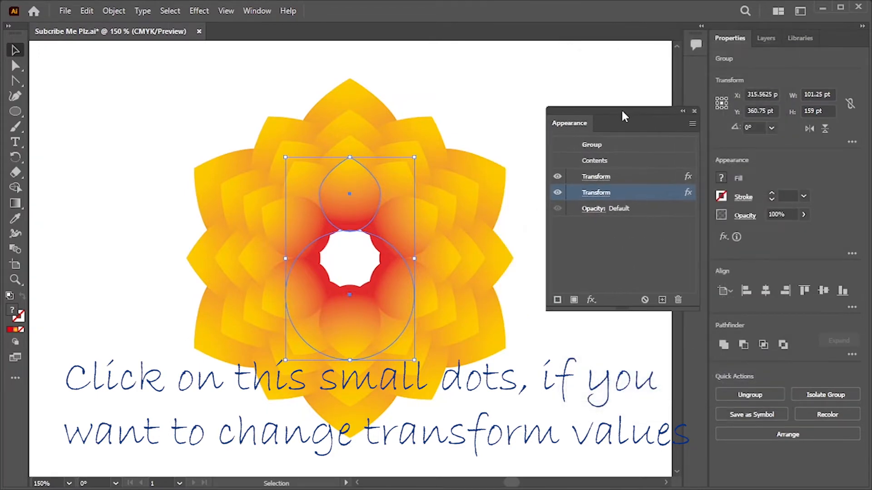
Reopen the group's second Transform effect and set its rotation angle to 0 degrees
left_click(597, 193)
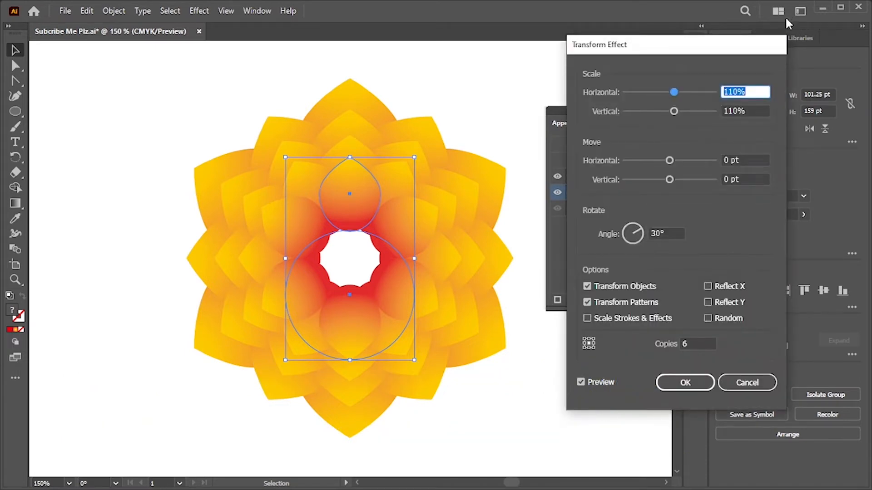
double_click(660, 233)
type("0")
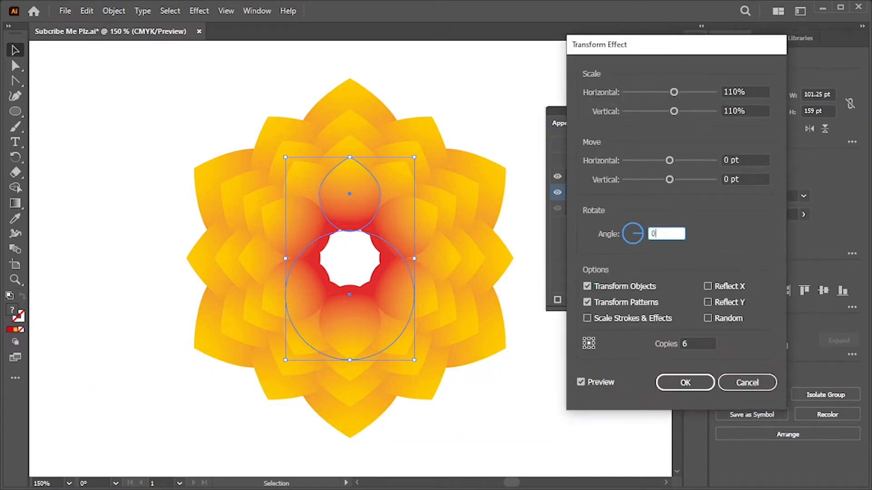
key("Tab")
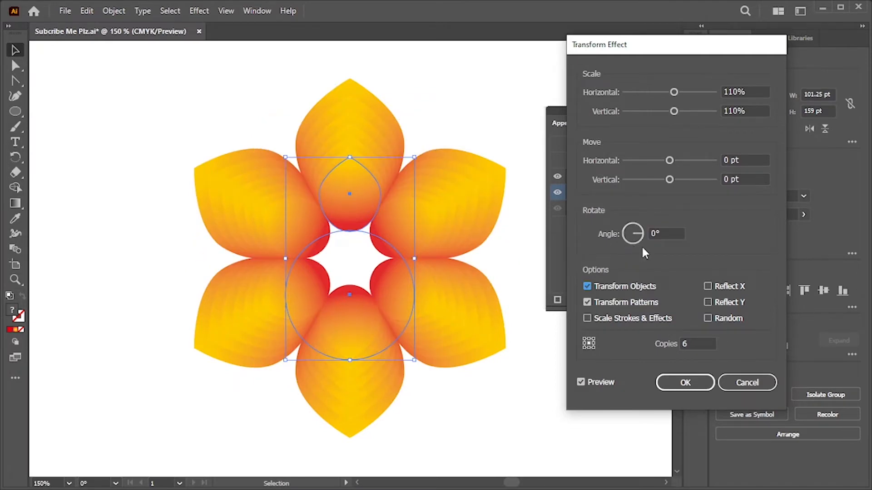
Raise the Transform effect's rotation angle degree by degree to 30 degrees to preview the petal arrangements
left_click(636, 234)
key("Up")
key("Up")
key("Up")
key("Up")
key("Up")
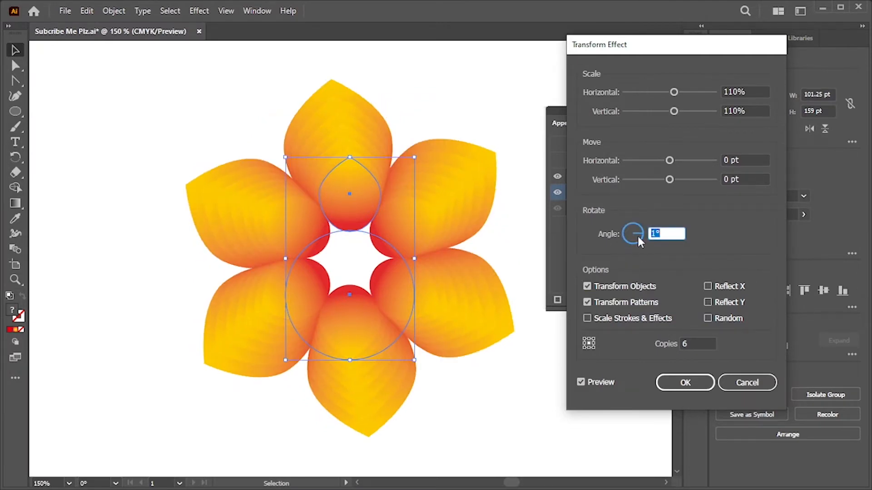
key("Up")
key("Up")
key("Up")
key("Up")
key("Up")
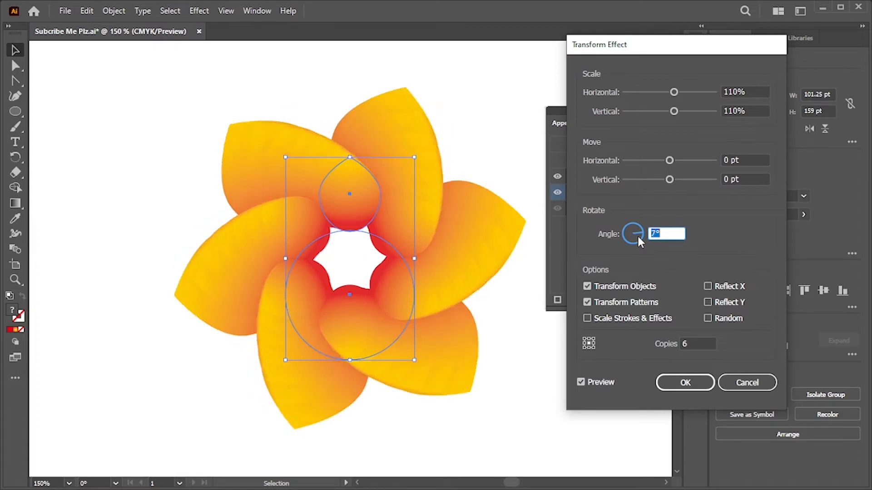
key("Up")
key("Up")
key("Up")
key("Up")
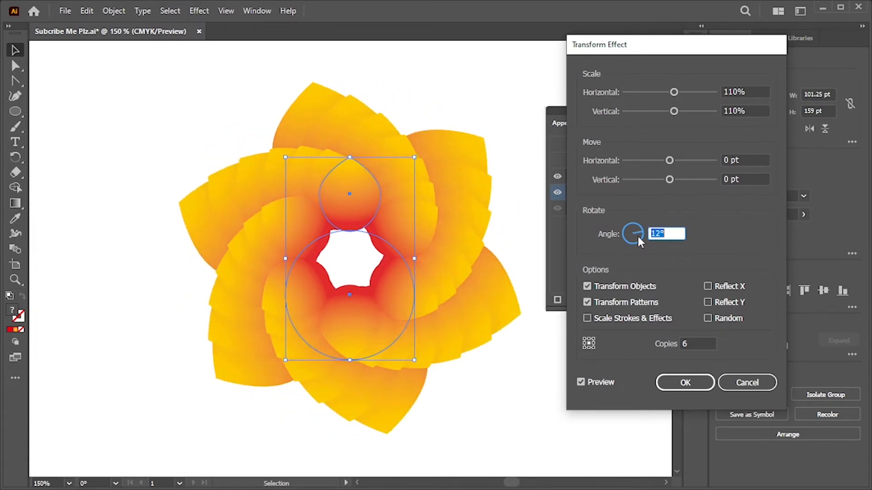
key("Up")
key("Up")
key("Up")
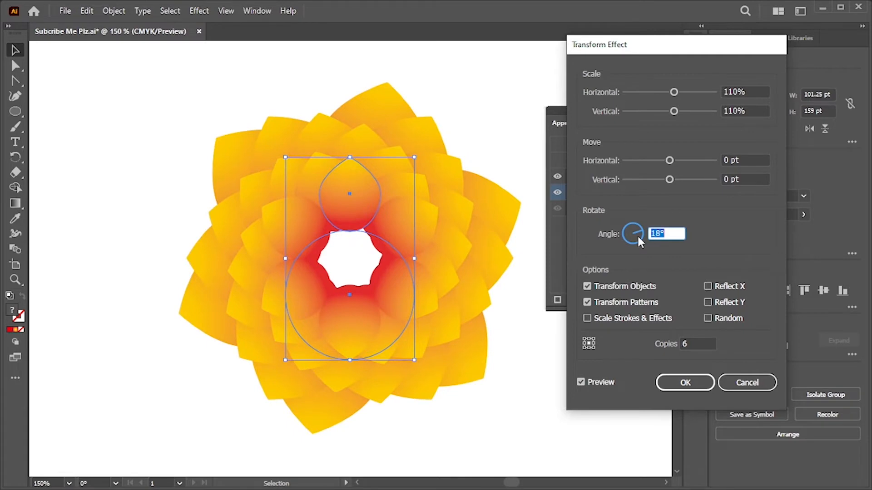
key("Up")
key("Up")
key("Up")
key("Up")
key("Up")
key("Up")
key("Up")
key("Up")
key("Up")
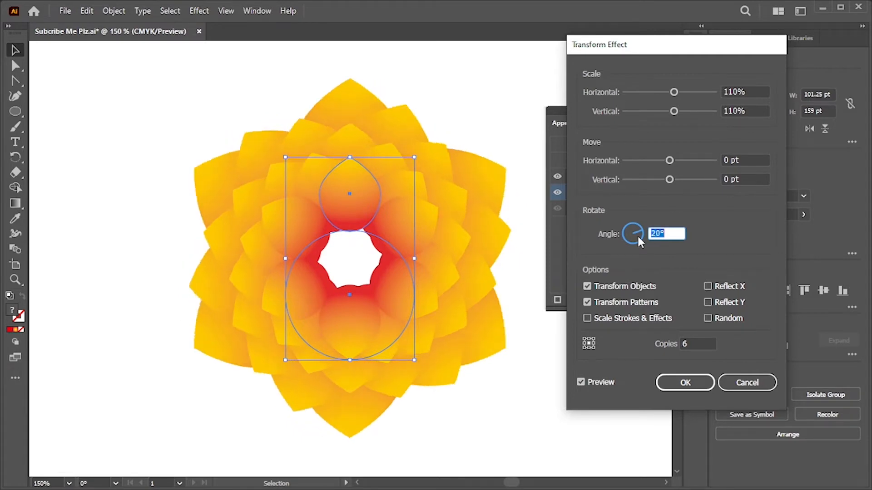
key("Up")
key("Up")
key("Up")
key("Up")
key("Up")
key("Up")
key("Up")
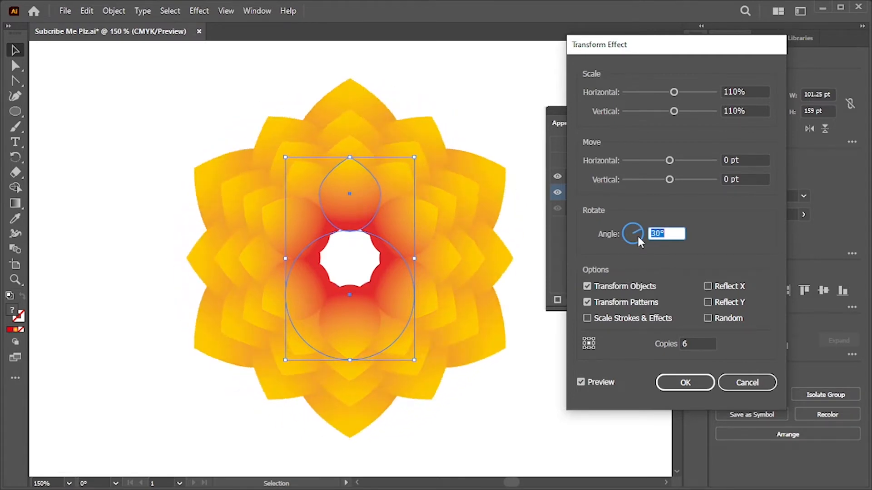
Lower the Transform effect's rotation angle degree by degree to 5 degrees to preview the swirling petal arrangements
key("Down")
key("Down")
key("Down")
key("Down")
key("Down")
key("Down")
key("Down")
key("Down")
key("Down")
key("Down")
key("Down")
key("Down")
key("Down")
key("Down")
key("Down")
key("Down")
key("Down")
key("Down")
key("Down")
key("Down")
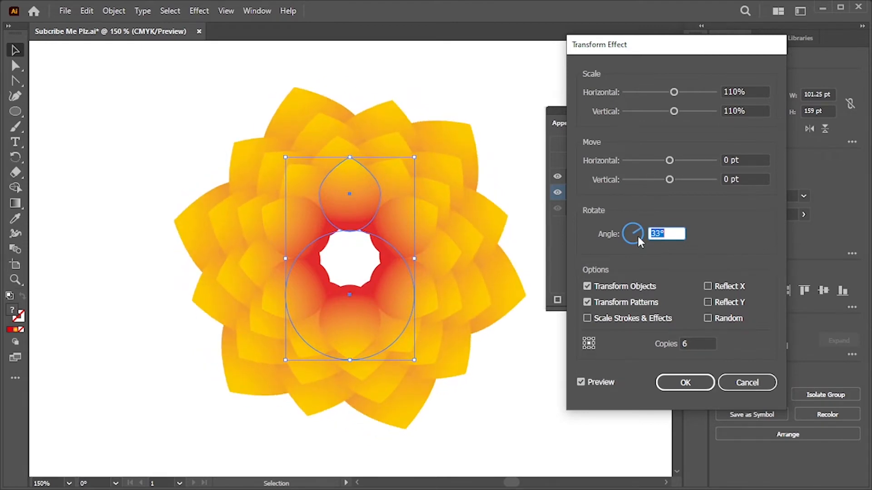
key("Down")
key("Down")
key("Down")
key("Down")
key("Down")
key("Down")
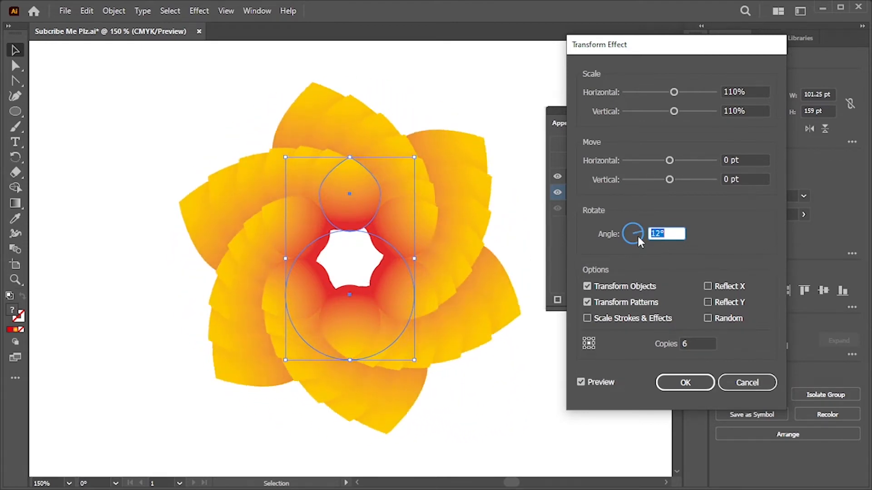
key("Down")
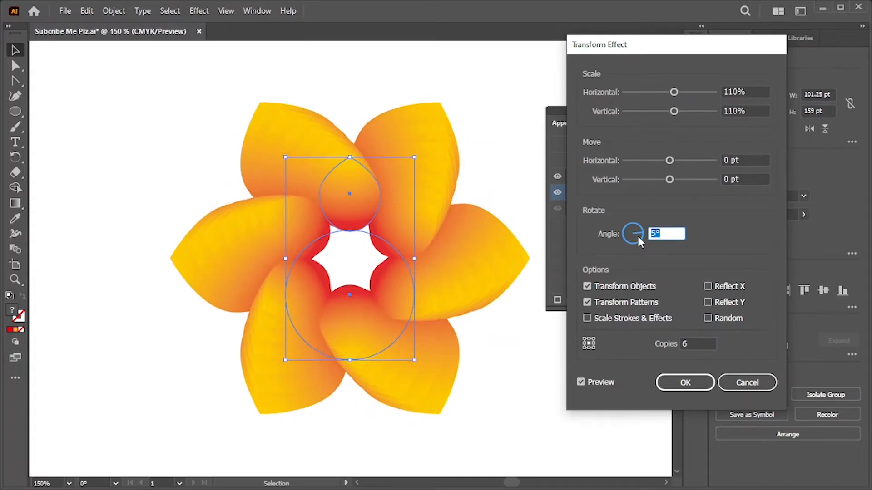
Set the second Transform effect's rotation angle to 20 degrees and apply the change
key("Up")
key("Up")
key("Up")
key("Up")
key("Up")
key("Up")
key("Up")
key("Up")
key("Up")
key("Up")
key("Up")
key("Up")
key("Up")
key("Up")
key("Up")
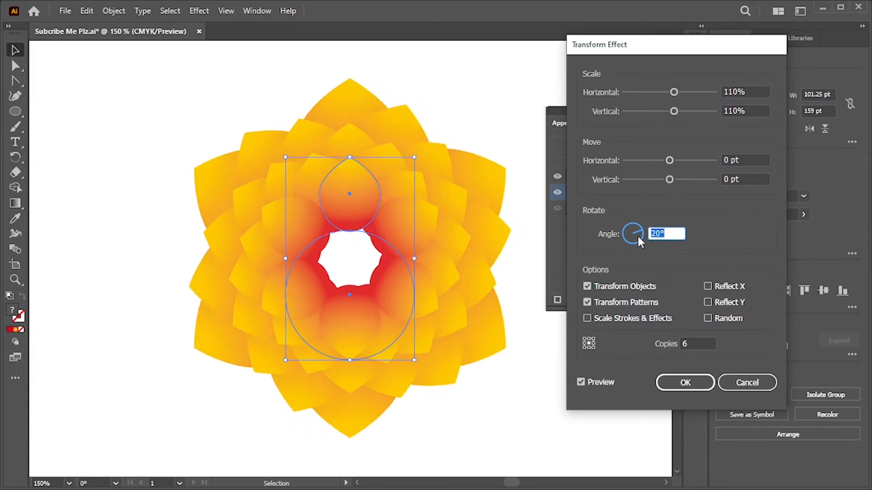
left_click(686, 383)
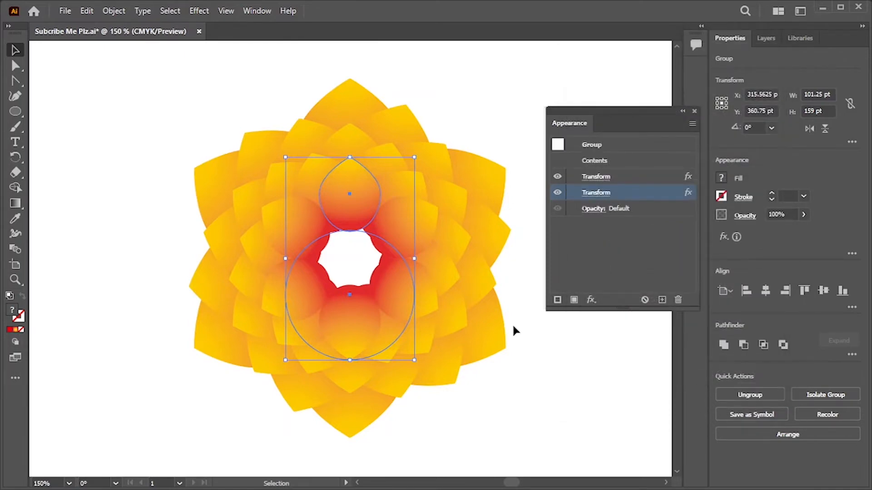
Isolate the group, shrink its original petal to about 31 by 38 pt and place it farther from the flower's centre
left_click(472, 104)
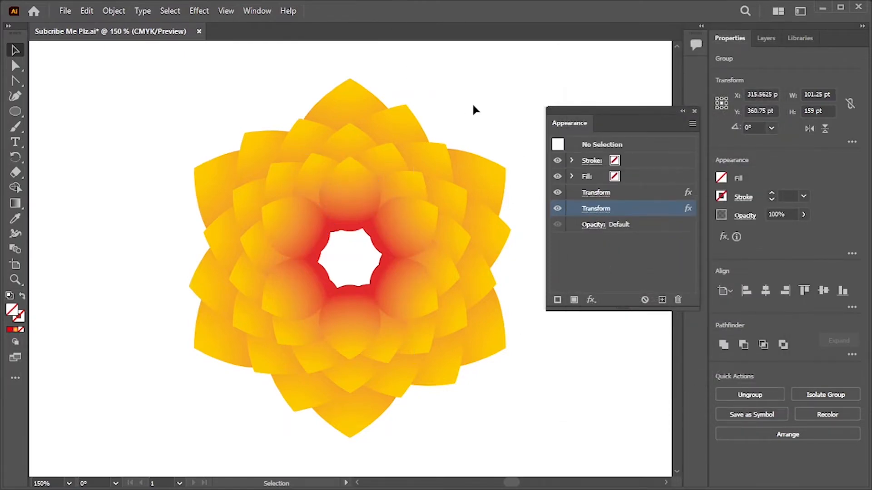
double_click(353, 207)
left_click(353, 206)
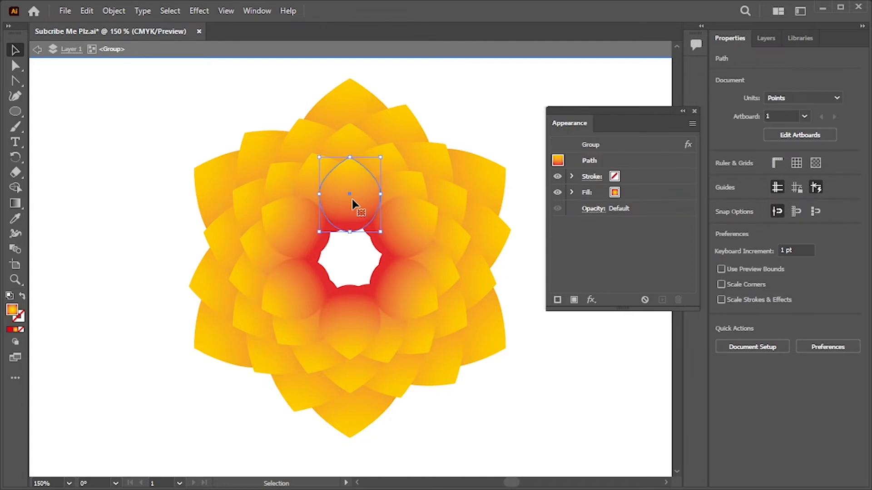
left_click_drag(349, 156, 349, 170)
left_click_drag(359, 210, 362, 233)
left_click_drag(361, 244, 348, 188)
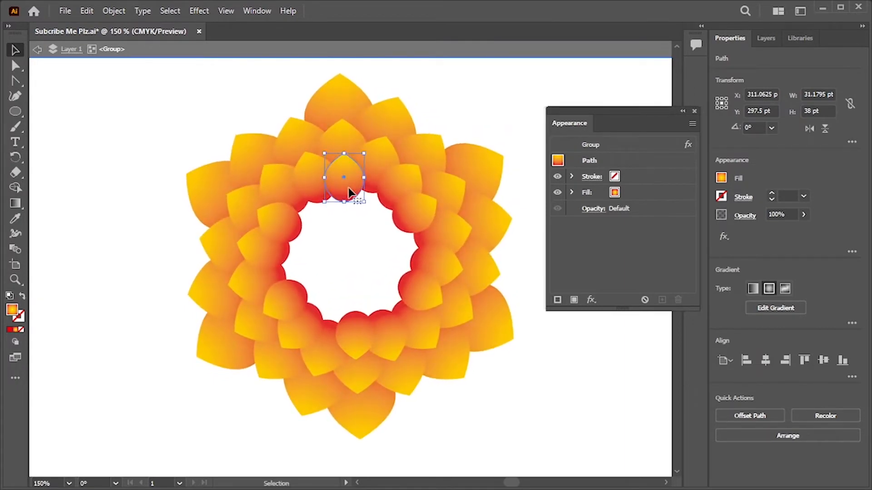
Redraw the petal's radial gradient to run from red at the tip to yellow just beyond the base
left_click(16, 203)
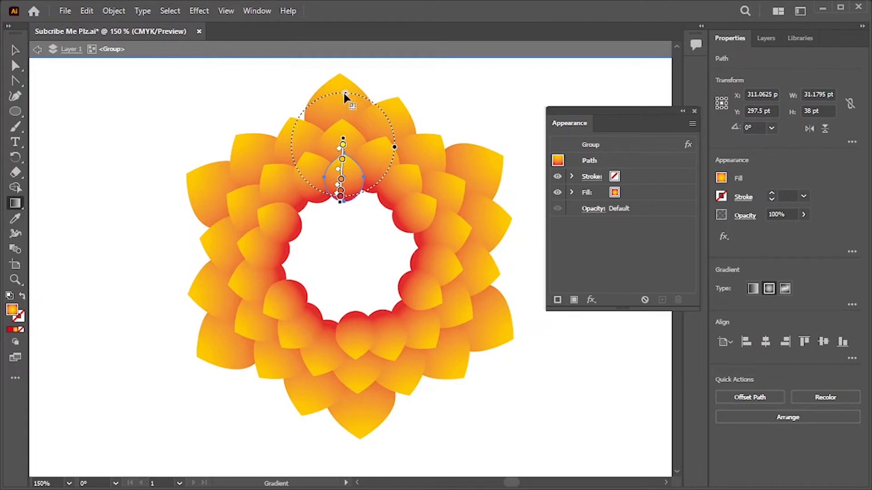
mouse_move(345, 95)
left_mouse_down()
mouse_move(340, 109)
mouse_move(337, 101)
left_mouse_up()
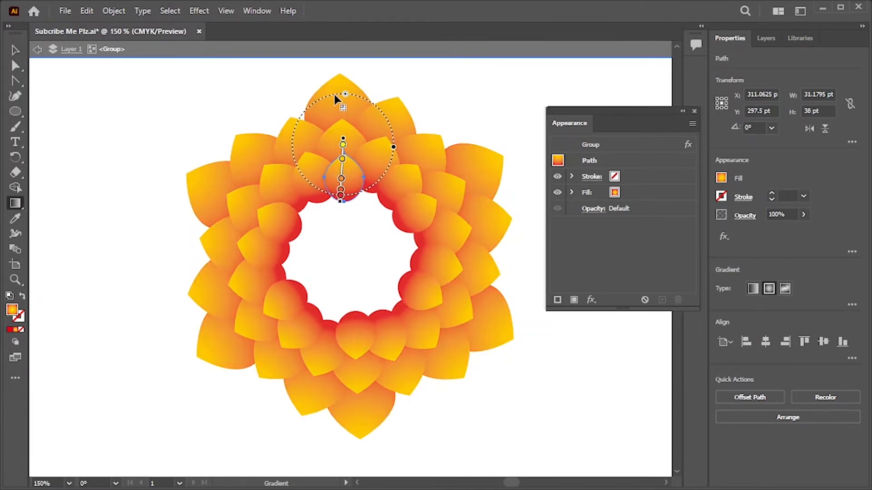
mouse_move(380, 162)
left_mouse_down()
mouse_move(332, 207)
mouse_move(344, 152)
left_mouse_up()
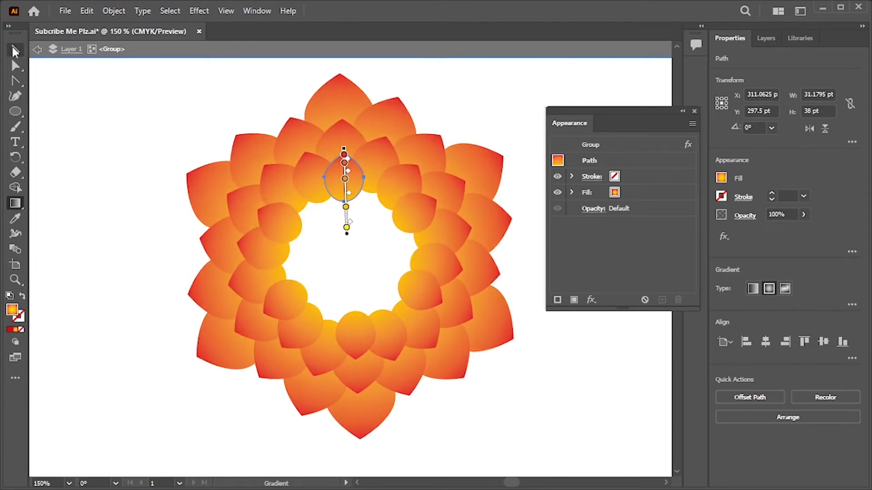
Exit the group's isolation mode and open the flower group's first Transform effect for editing
key("v")
left_click(49, 86)
left_click(343, 183)
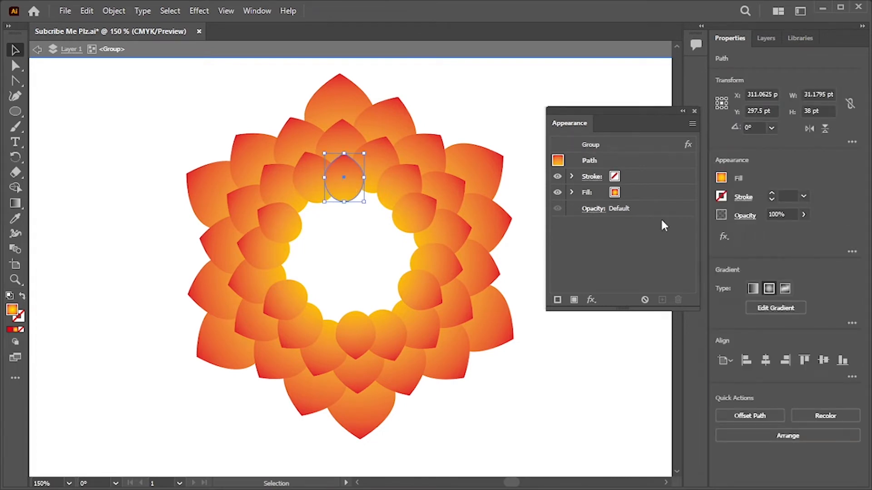
double_click(470, 115)
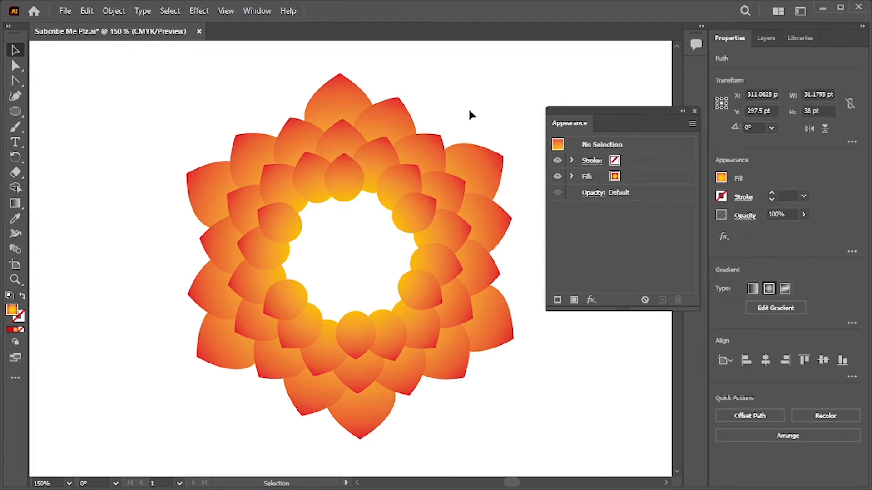
left_click(347, 189)
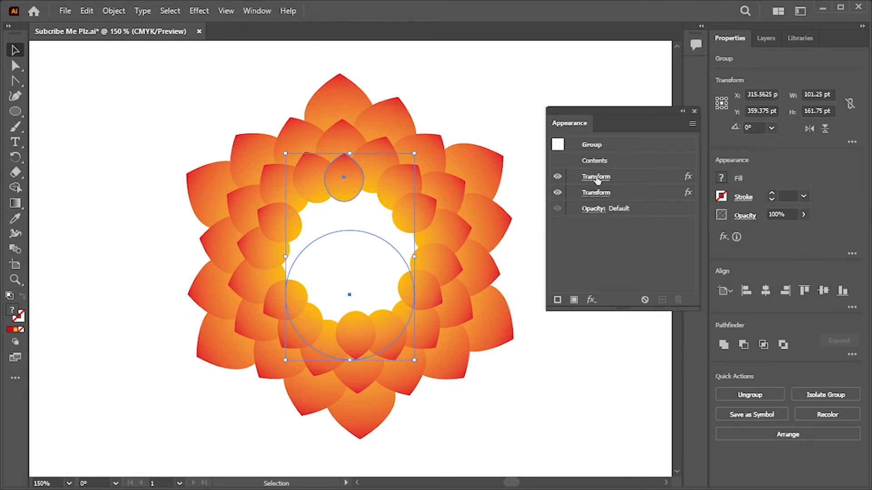
left_click(596, 177)
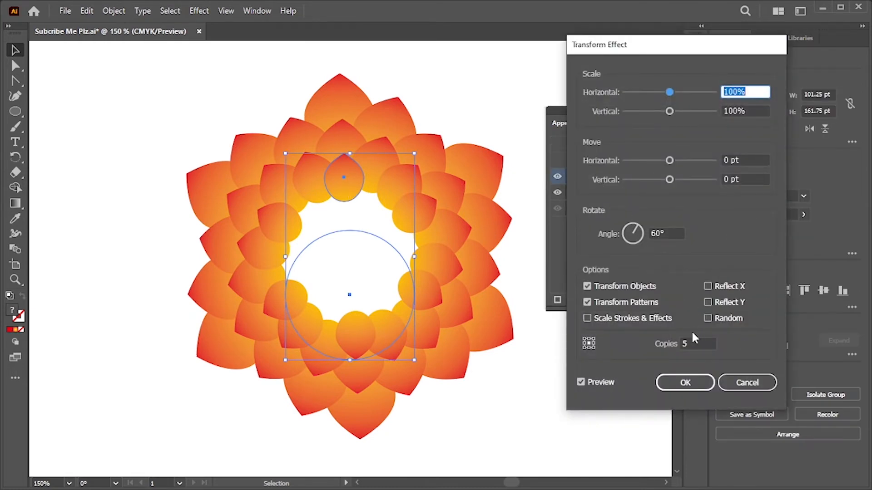
Set the first Transform effect to 7 copies with a rotation angle of 360/8 degrees
double_click(696, 344)
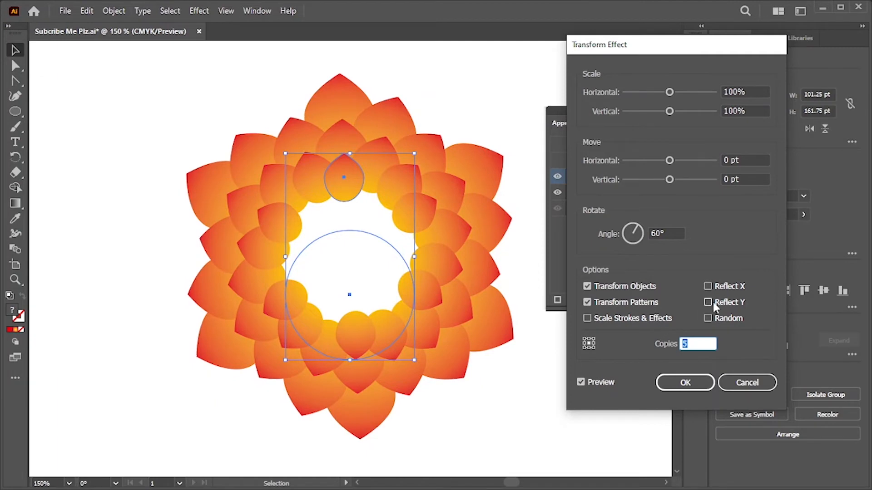
key("Up")
key("Up")
key("Up")
key("Down")
double_click(666, 234)
type("36")
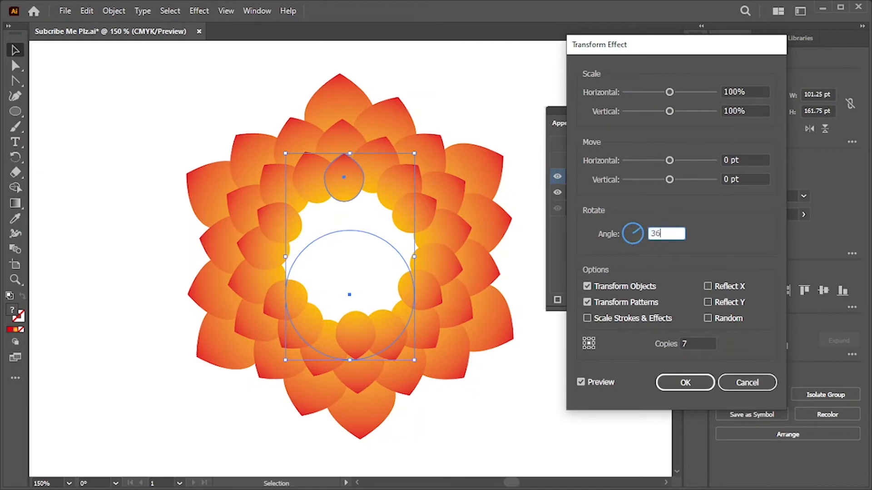
type("0/8")
key("Tab")
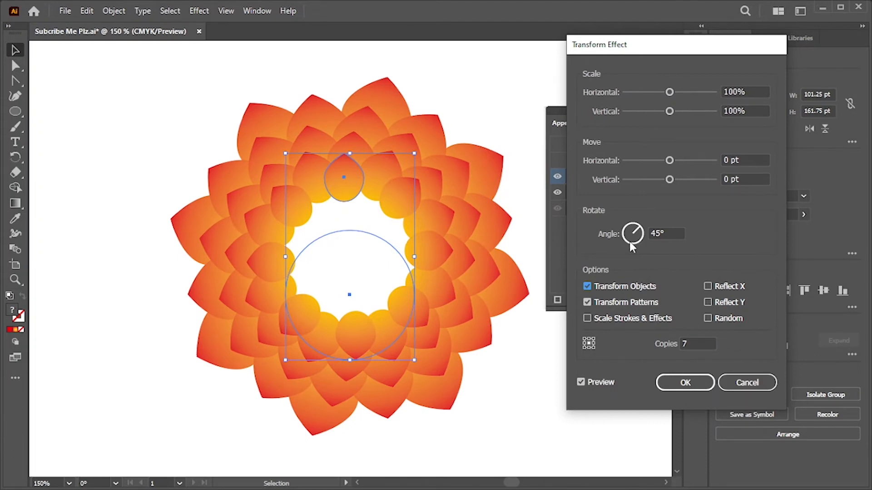
Apply the first Transform effect with 11 copies and a rotation angle of 360/12 degrees, and open the second Transform effect
double_click(693, 344)
type("11")
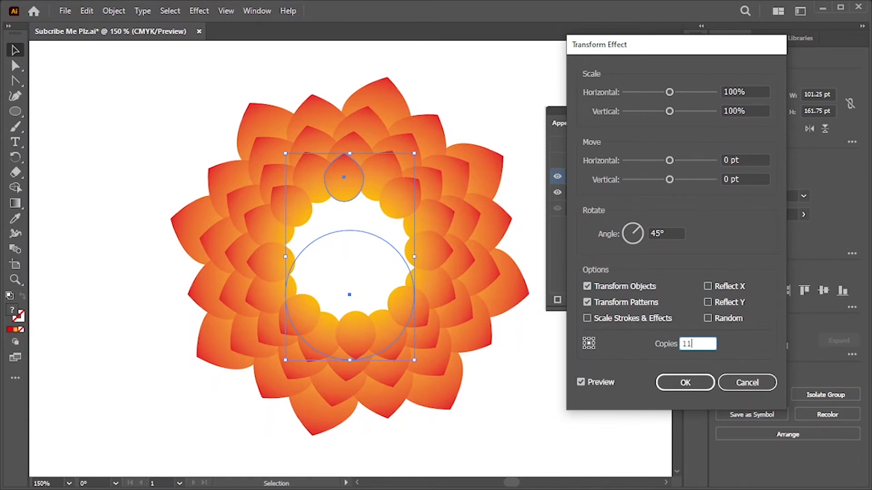
double_click(675, 232)
type("36")
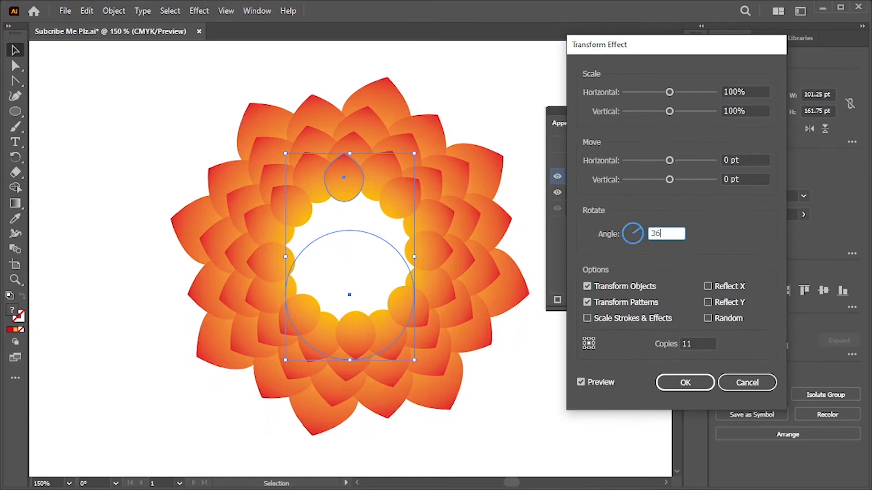
type("0/12")
left_click(591, 249)
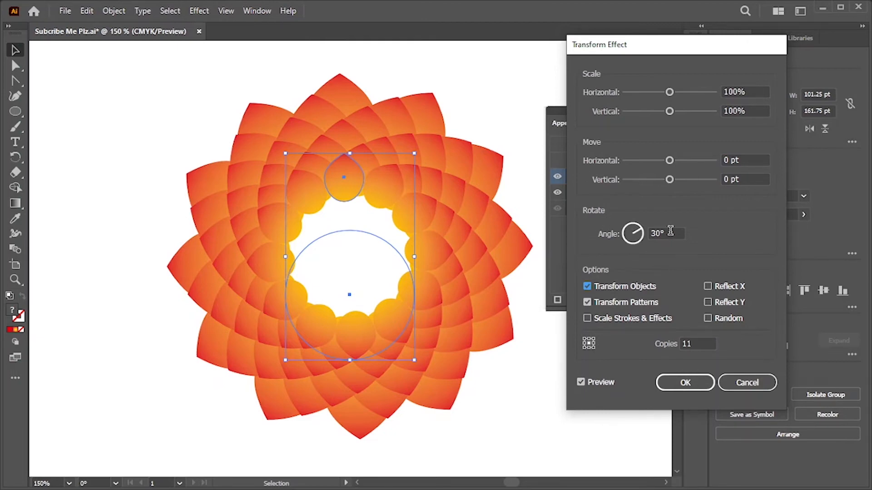
left_click(685, 382)
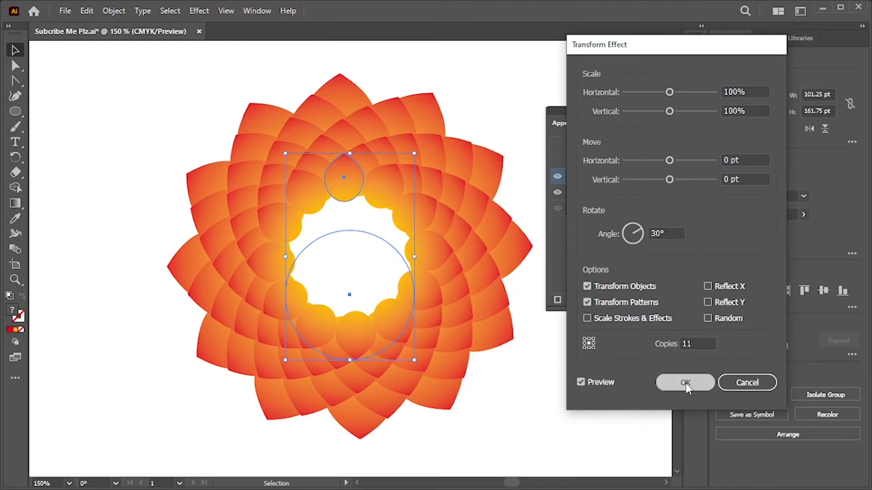
left_click(592, 193)
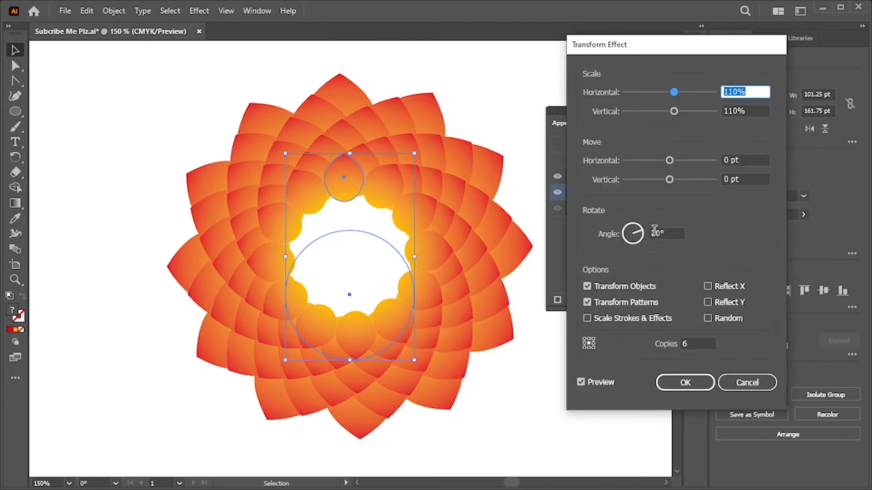
Raise the second Transform effect's rotation angle degree by degree to 29 degrees to preview the petal arrangements
left_click(675, 234)
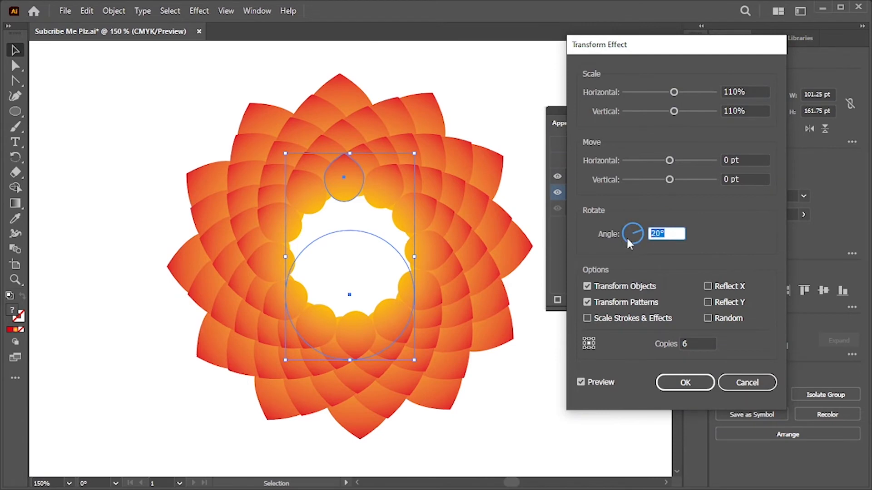
key("Up")
key("Up")
key("Up")
key("Up")
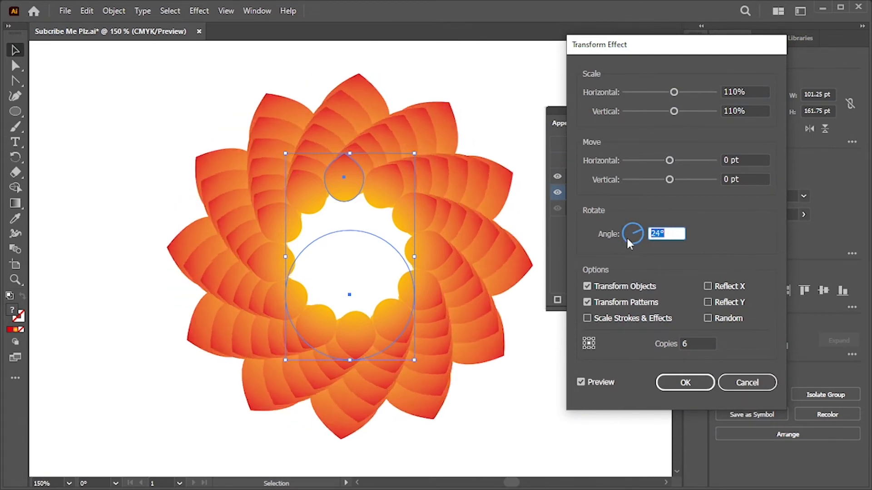
key("Up")
key("Up")
key("Up")
key("Up")
key("Up")
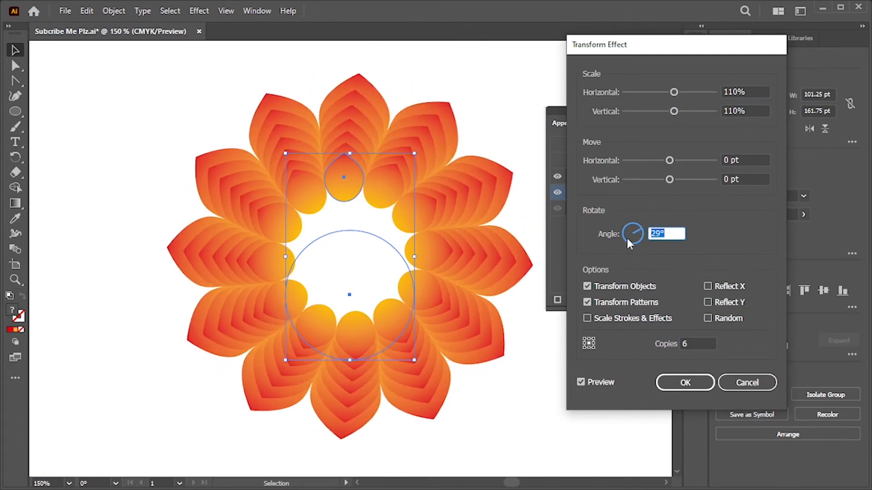
Reset the second Transform effect's angle to 0, raise it degree by degree to 14 degrees and apply it
type("0")
key("Tab")
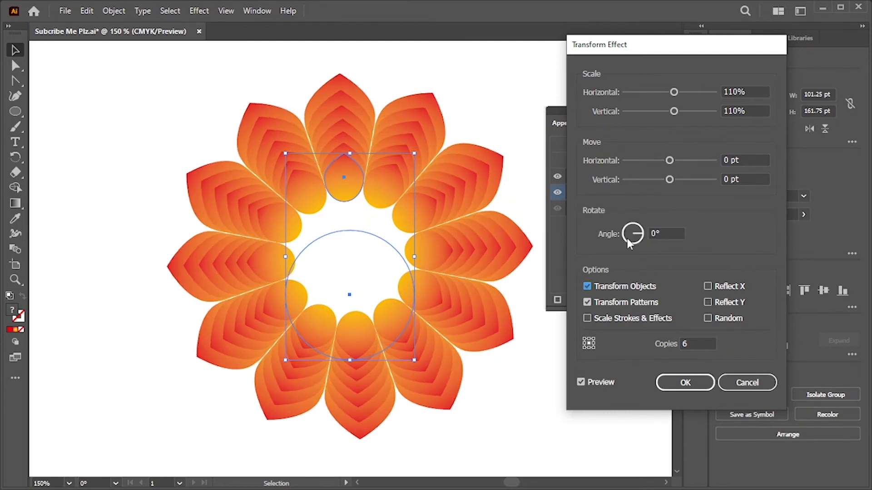
left_click(632, 233)
key("Up")
key("Up")
key("Up")
key("Up")
key("Up")
key("Up")
key("Up")
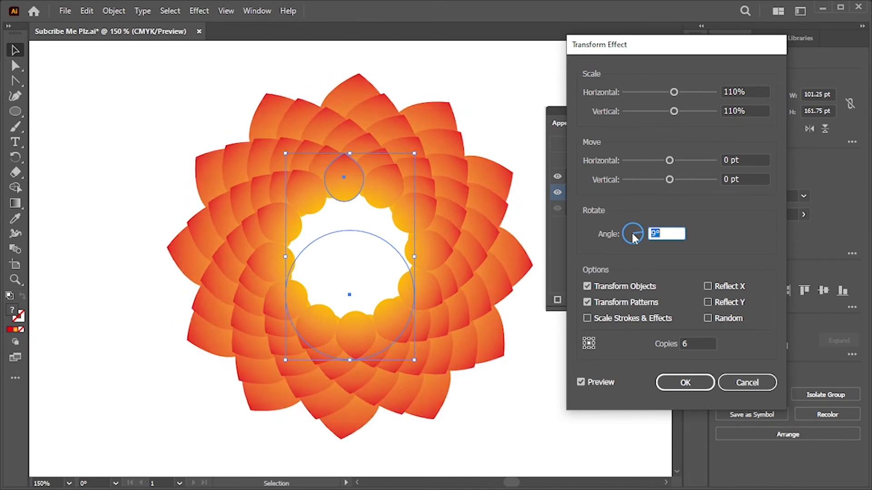
key("Up")
key("Up")
key("Up")
key("Up")
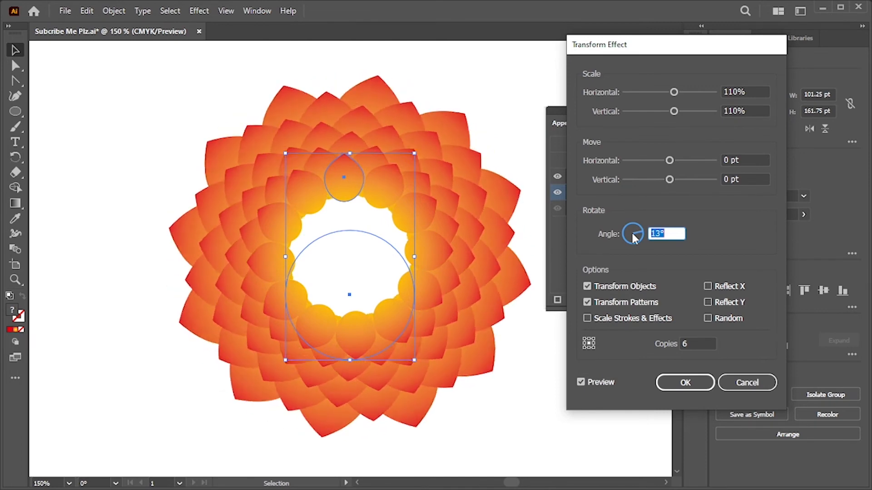
key("Up")
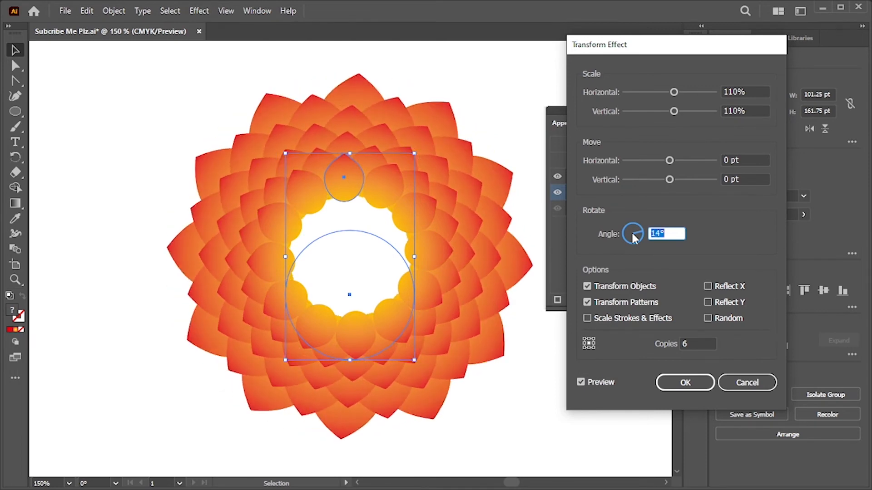
left_click(686, 383)
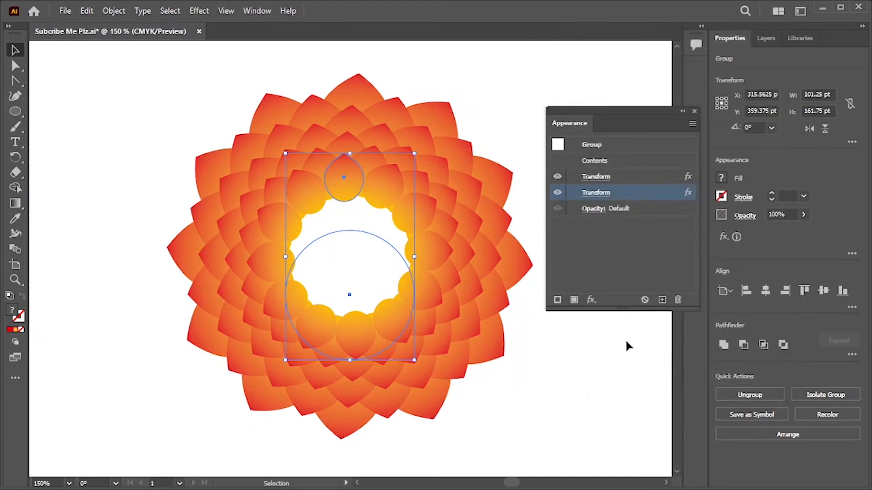
left_click(514, 93)
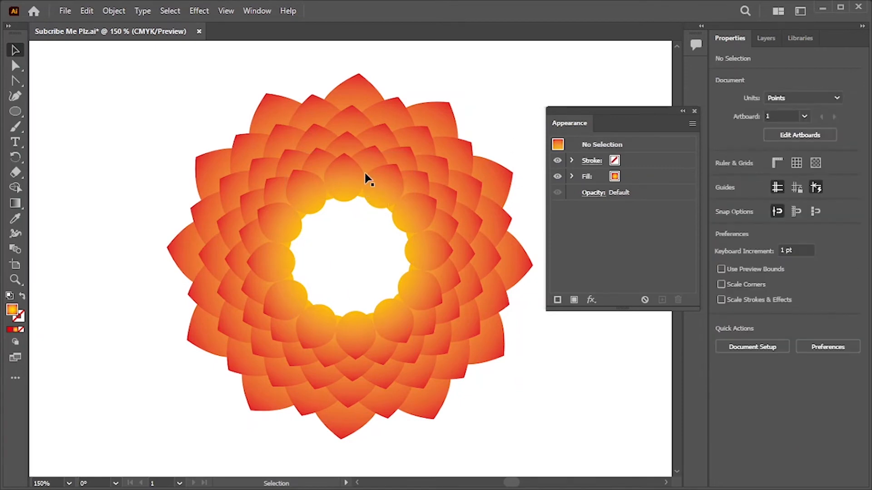
double_click(346, 184)
left_click(345, 180)
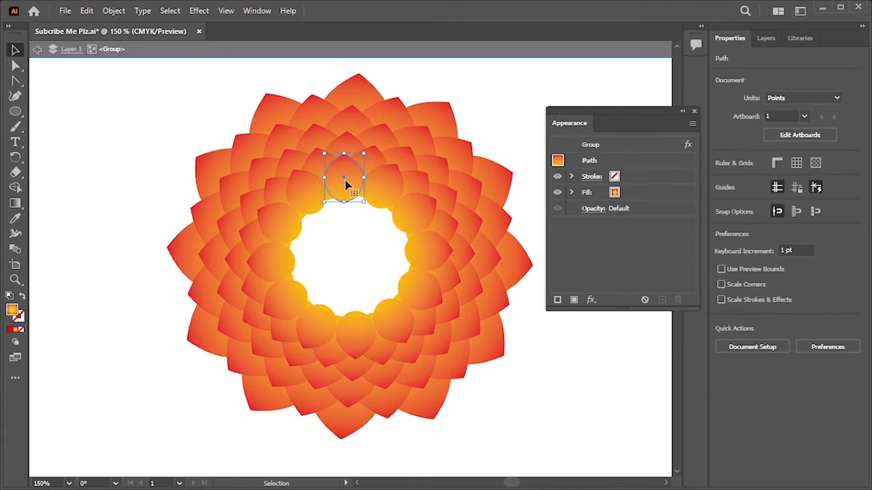
left_click(488, 86)
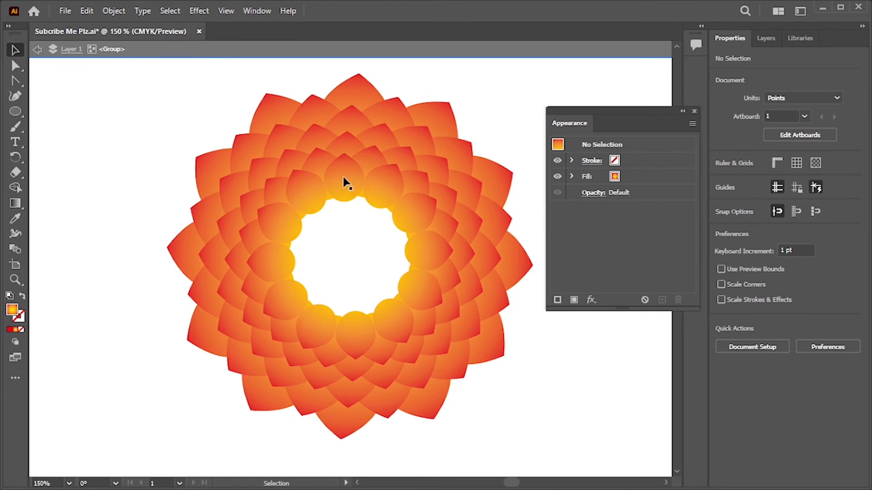
double_click(483, 95)
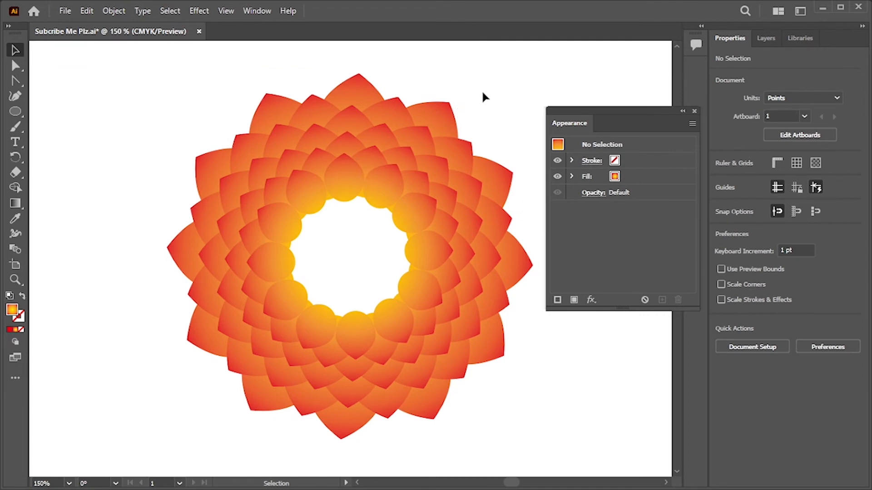
Isolate the flower group and select its original petal
left_click(341, 183)
right_click(348, 180)
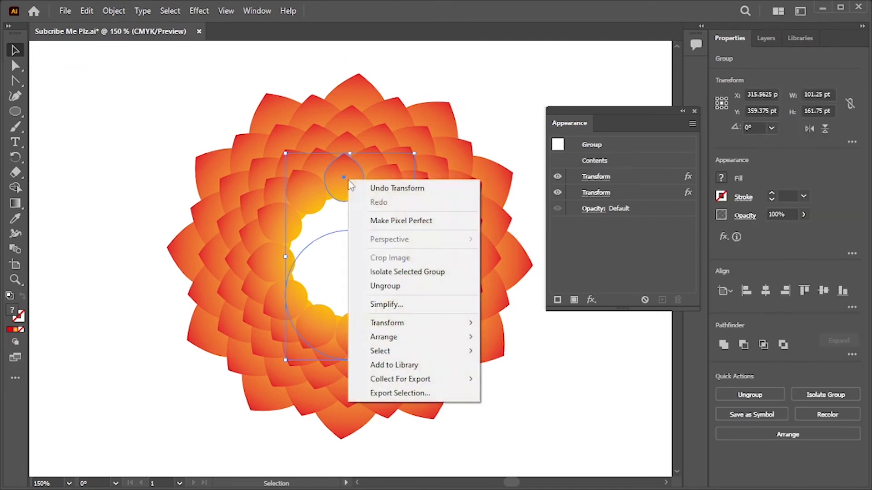
left_click(401, 273)
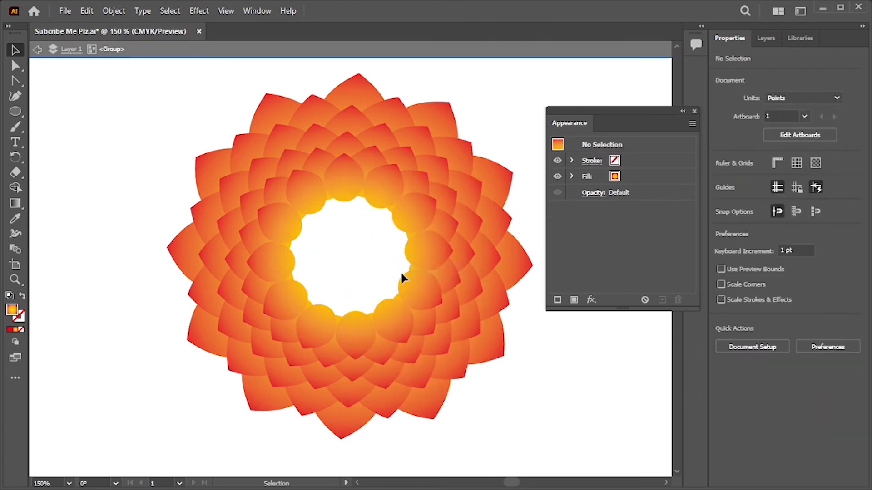
left_click(347, 189)
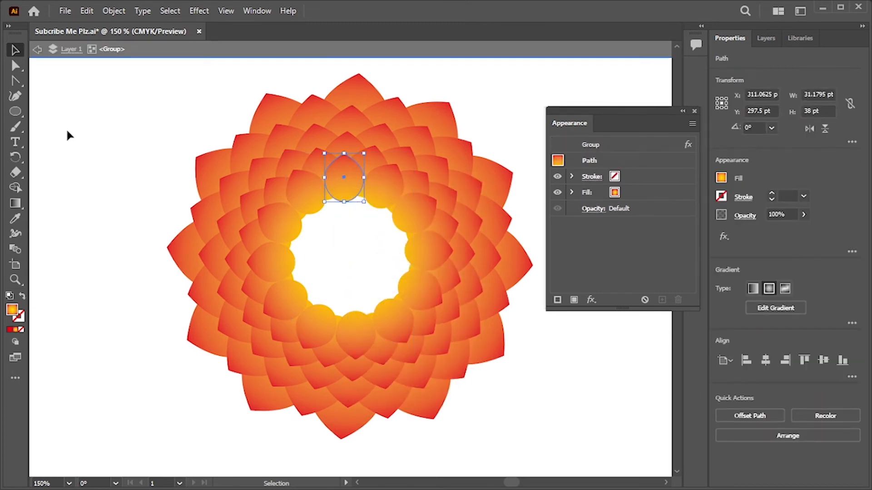
Draw several small ellipses inside the flower's empty centre, including one about 6 by 13.25 pt near the petal bases
left_click(20, 114)
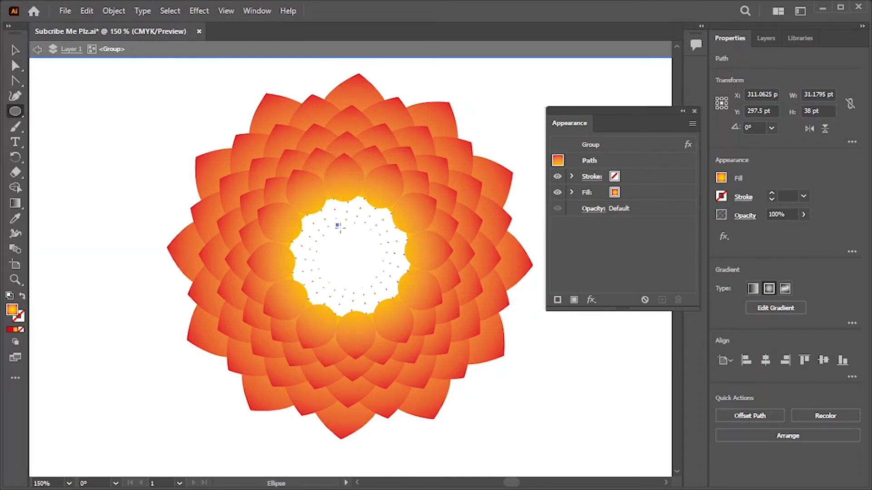
mouse_move(344, 242)
left_mouse_down()
mouse_move(343, 223)
mouse_move(356, 250)
mouse_move(332, 250)
mouse_move(353, 238)
left_mouse_up()
mouse_move(363, 205)
left_mouse_down()
mouse_move(330, 207)
mouse_move(317, 238)
left_mouse_up()
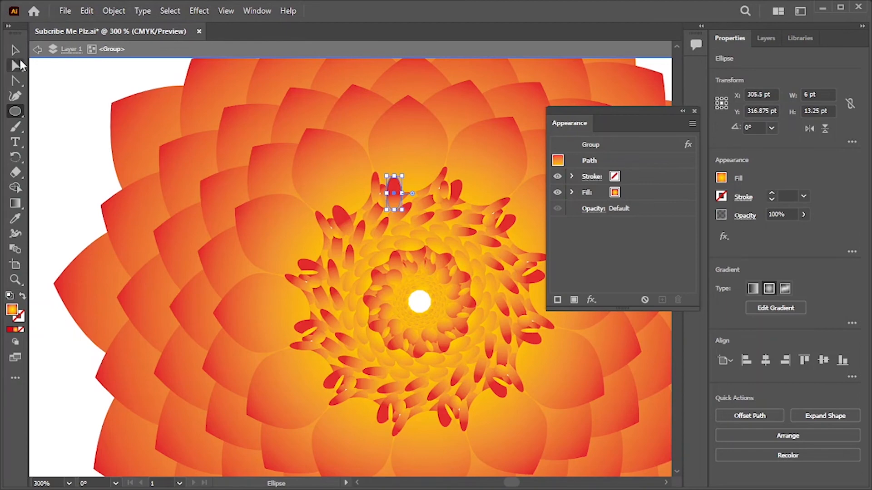
Exit the group's isolation mode and bring the whole flower into view at 150% zoom
left_click(17, 53)
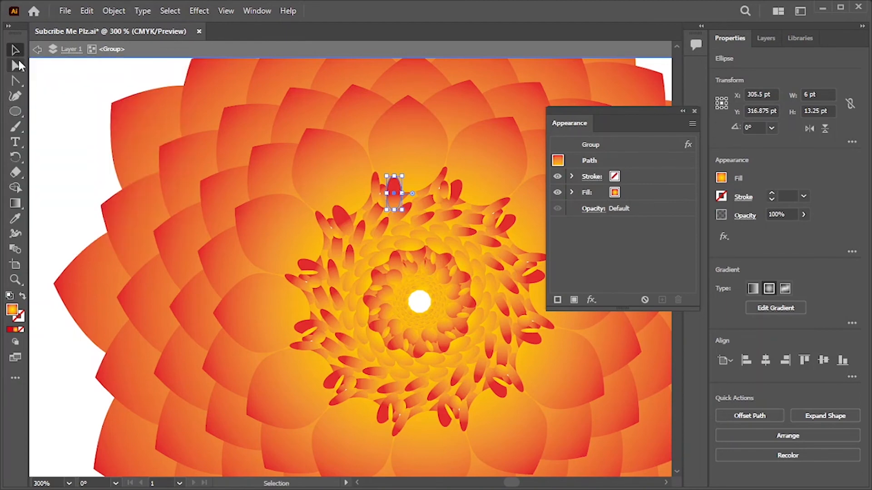
double_click(50, 73)
key("ctrl+minus")
key("ctrl+minus")
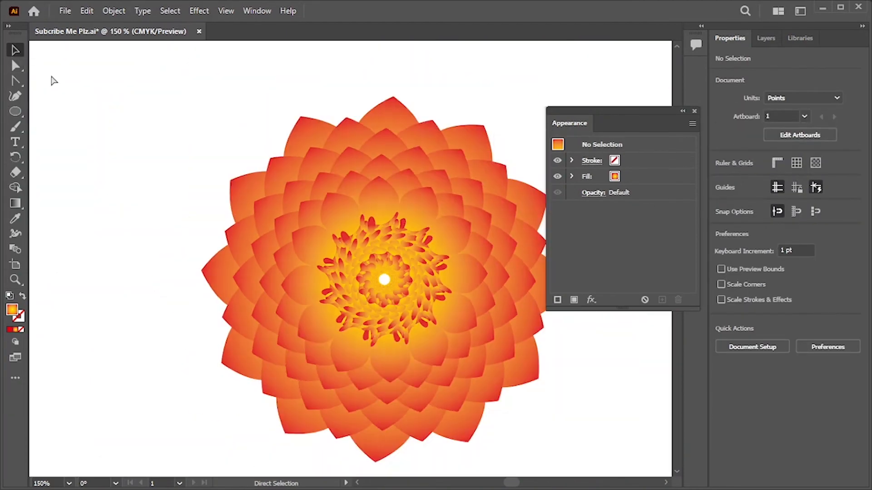
left_click_drag(240, 215, 170, 184)
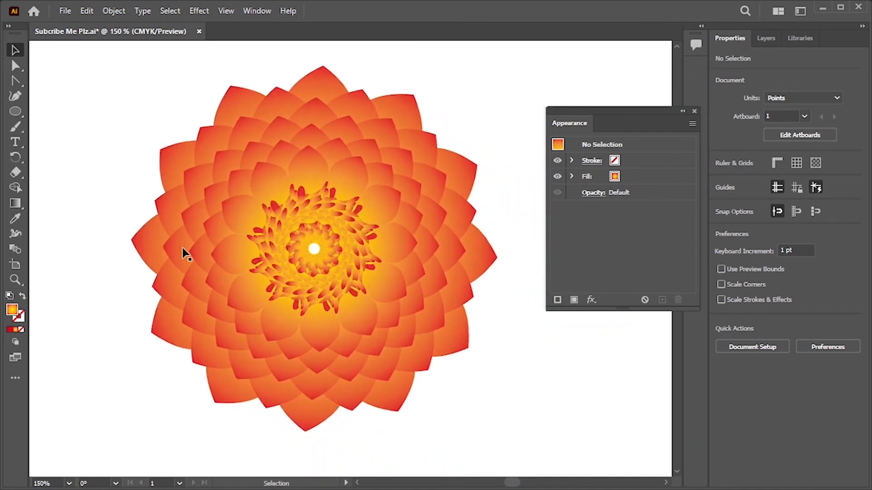
Expand the appearance of the whole flower group and deselect it
left_click(316, 183)
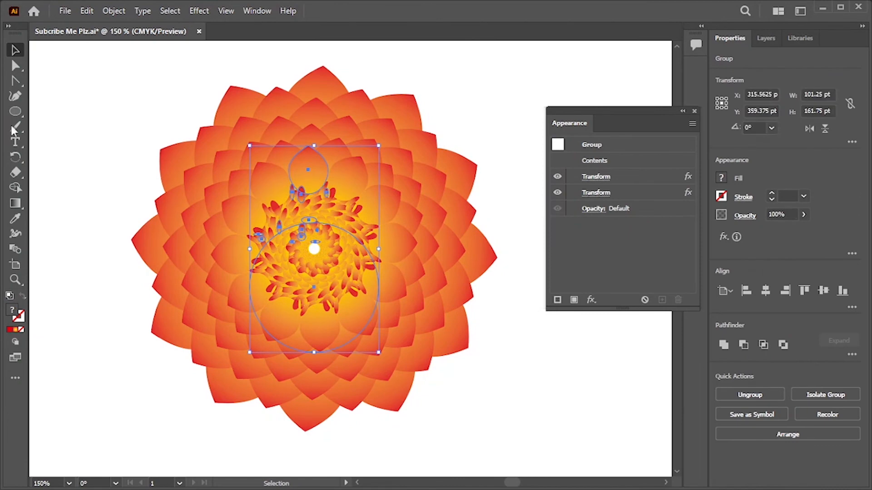
left_click(114, 11)
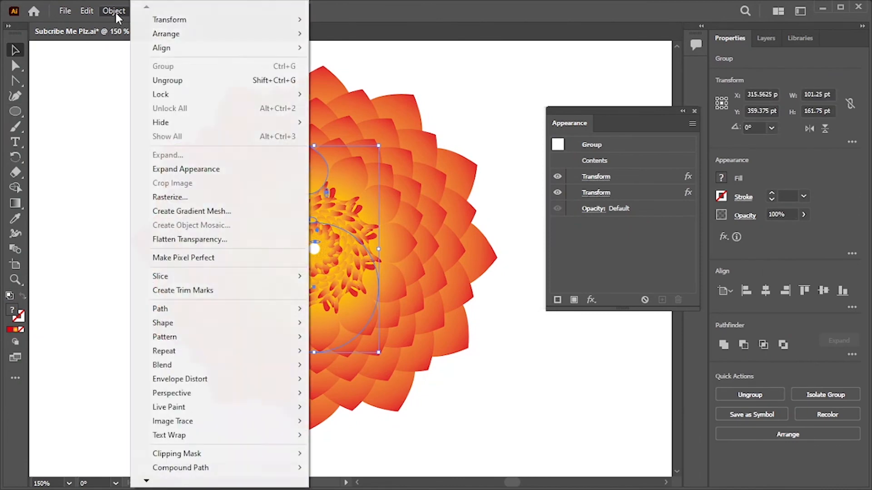
left_click(185, 168)
left_click(531, 80)
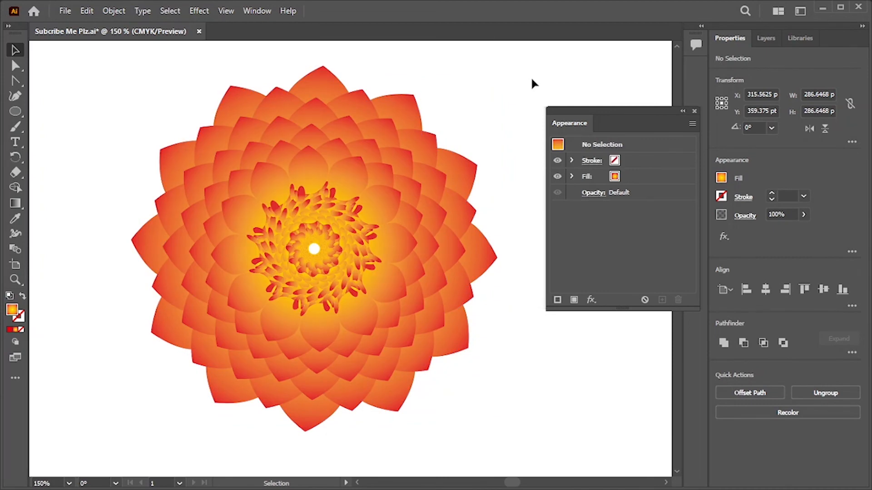
Recolor the flower group by rotating its linked harmony colors from orange and red to blue, teal and purple
left_click(371, 153)
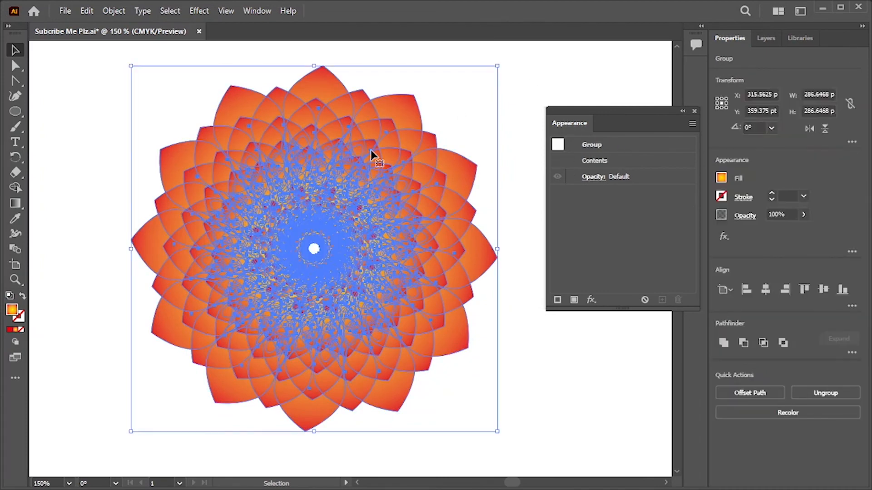
left_click(794, 415)
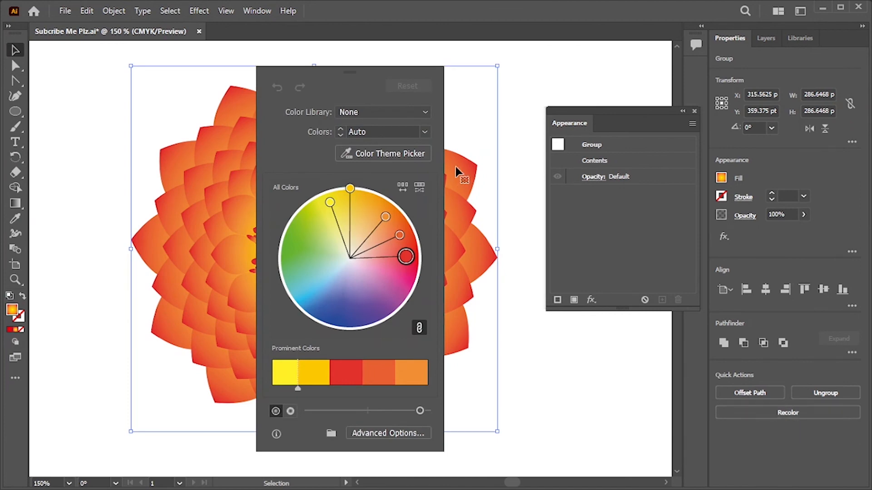
left_click_drag(360, 71, 453, 50)
left_click_drag(516, 234, 398, 262)
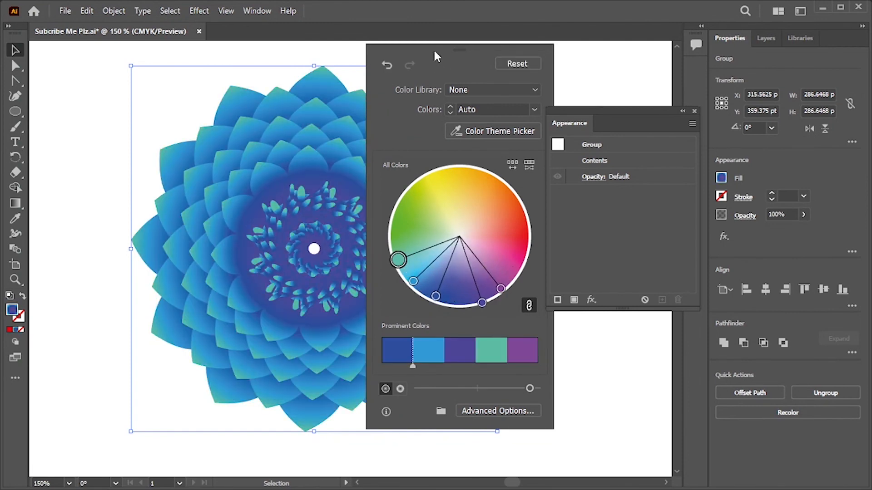
Move the recolor dialog and Appearance panel clear of the flower and slightly soften the linked harmony through its dark blue color
left_click_drag(436, 48, 500, 57)
left_click_drag(608, 114, 713, 130)
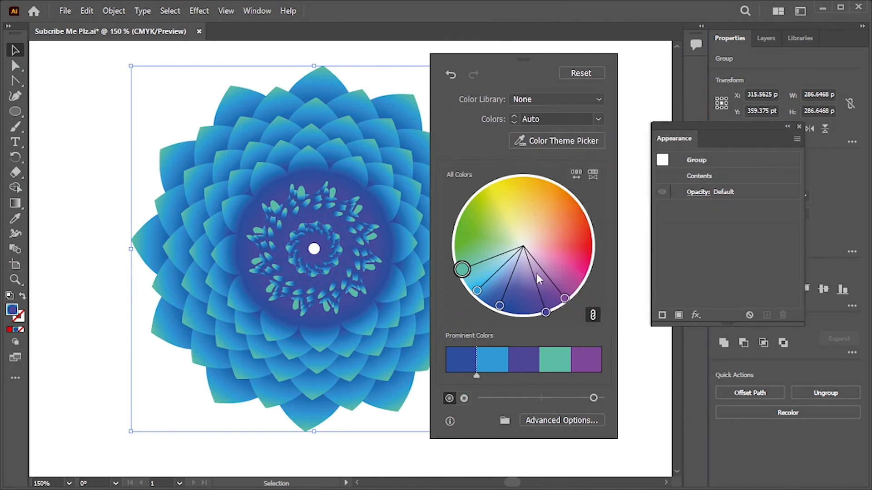
mouse_move(499, 306)
left_mouse_down()
mouse_move(494, 286)
mouse_move(505, 294)
left_mouse_up()
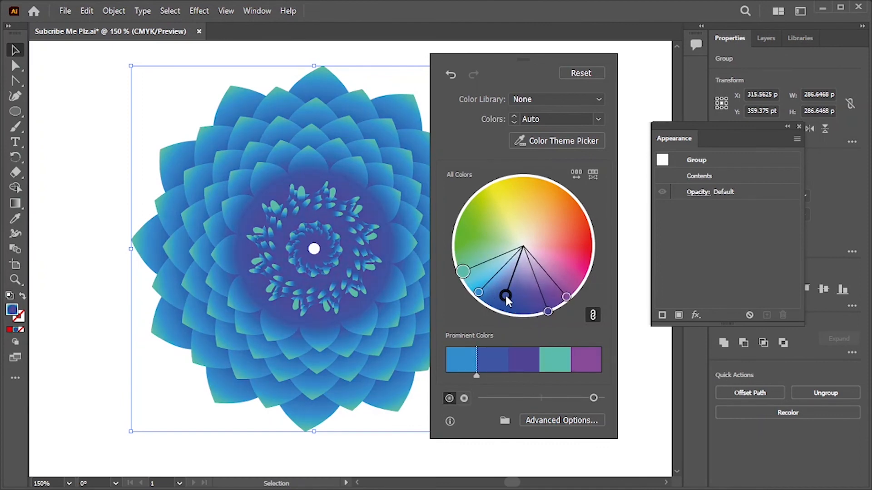
Unlink the harmony colors and individually shift the dark blue to light blue, the indigo toward blue and the purple toward blue-violet
left_click(592, 315)
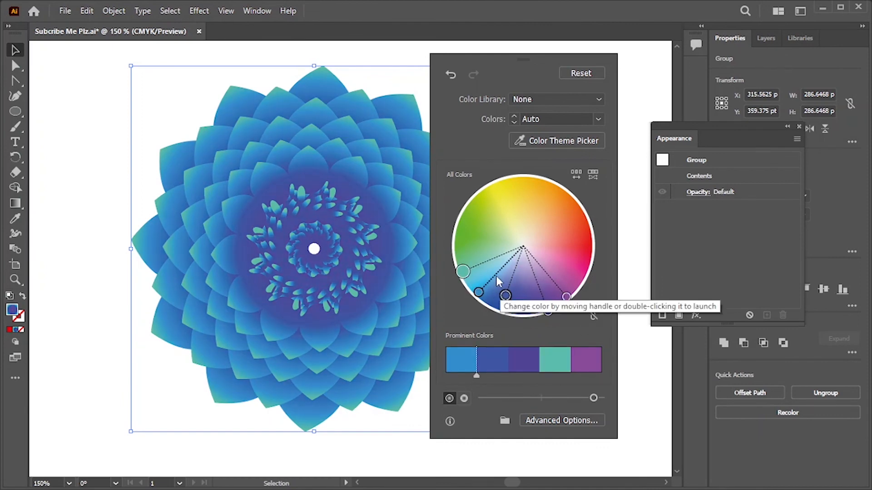
left_click_drag(506, 295, 491, 273)
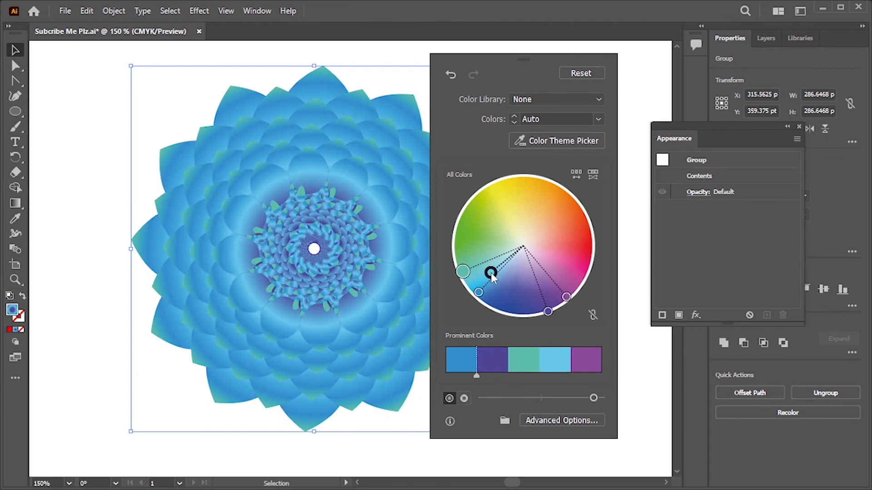
left_click_drag(549, 311, 508, 286)
left_click_drag(568, 298, 547, 293)
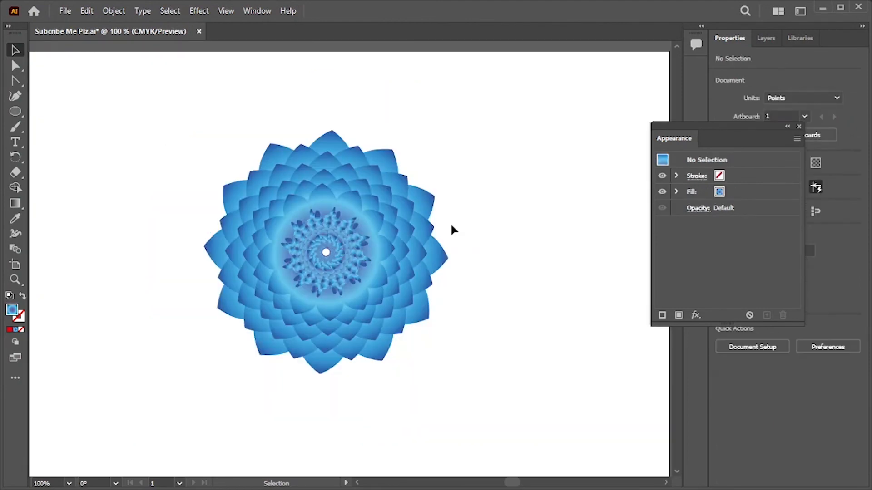